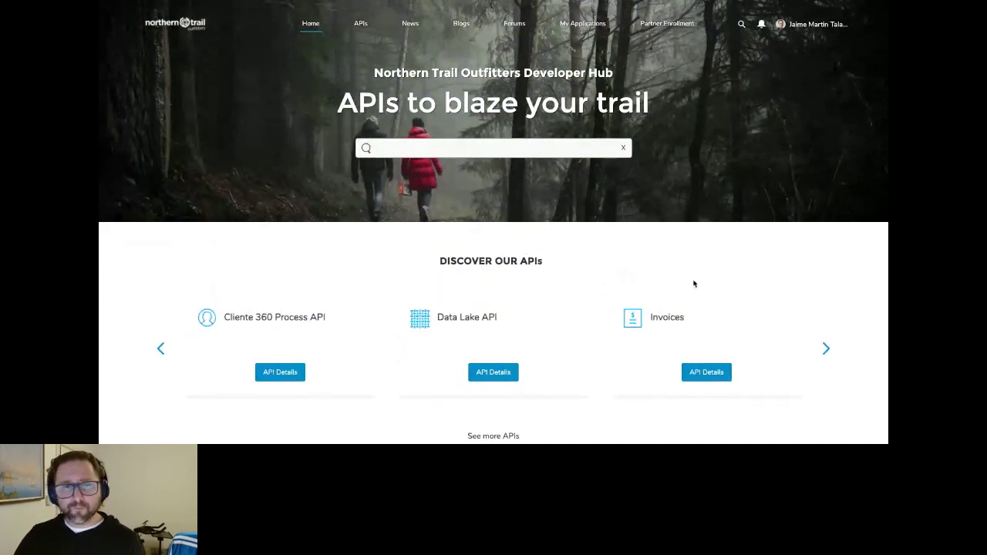
Step: Look through the developer hub home page, including the featured APIs, latest news and events, peer stories and contact options
scroll(694, 284, "down", 1)
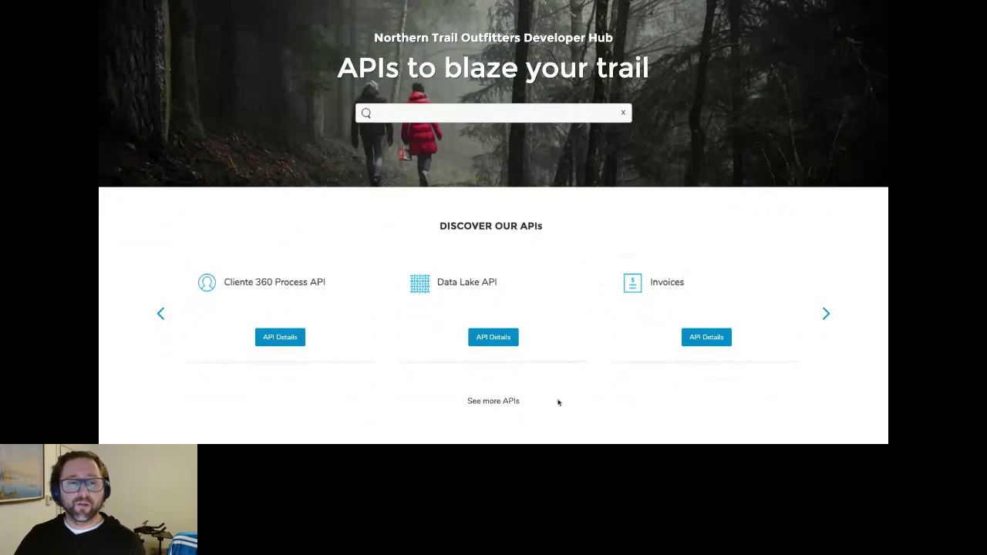
scroll(663, 268, "up", 1)
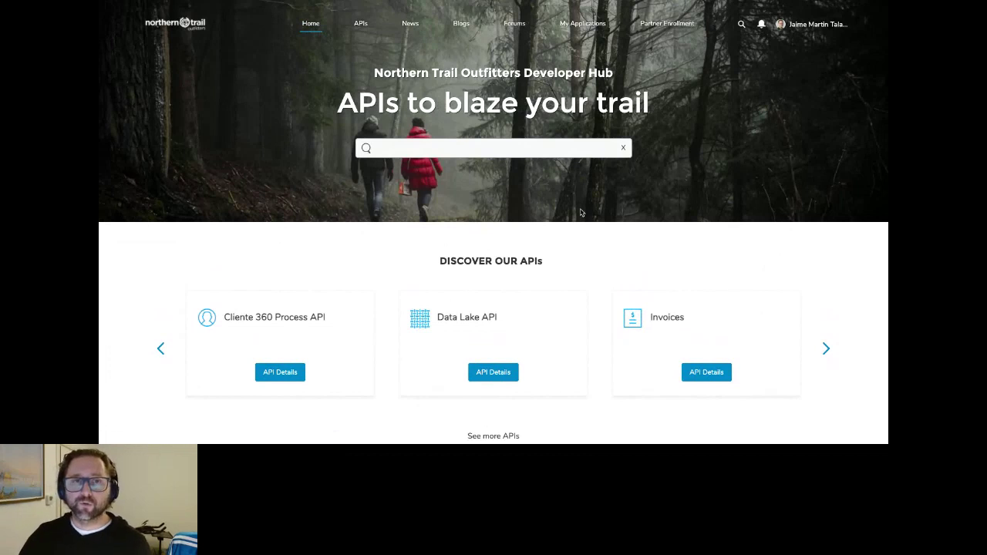
scroll(574, 309, "down", 1)
scroll(574, 308, "down", 3)
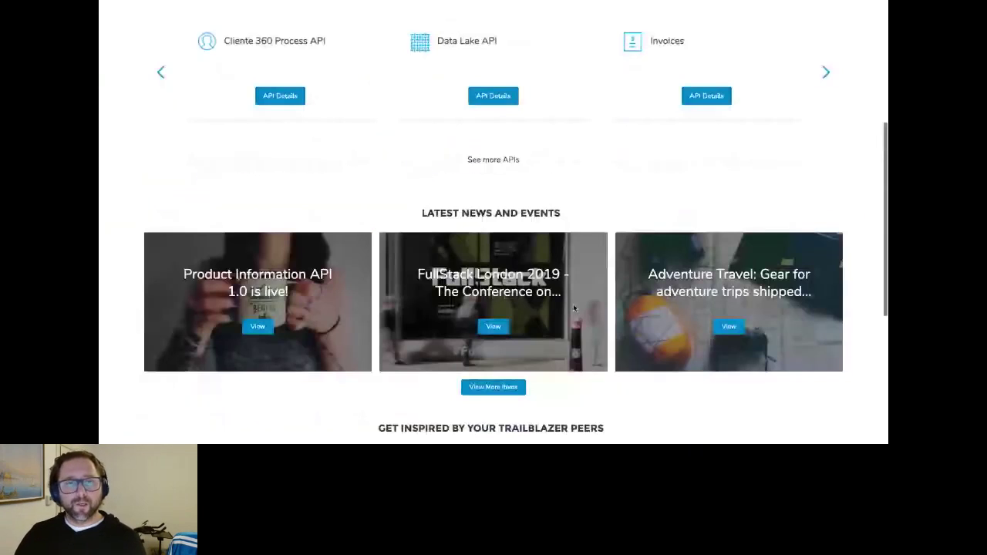
scroll(574, 309, "down", 2)
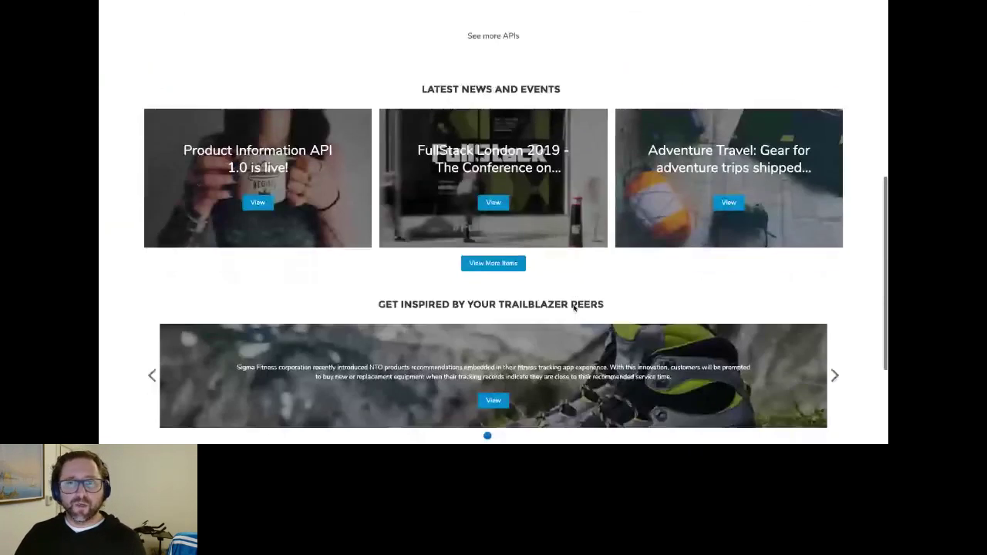
scroll(574, 307, "down", 3)
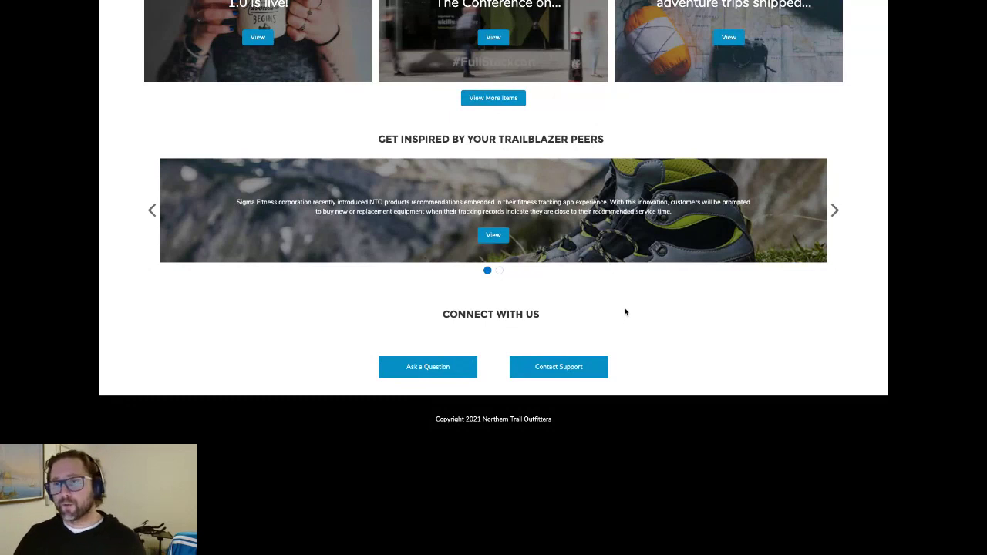
scroll(626, 312, "up", 15)
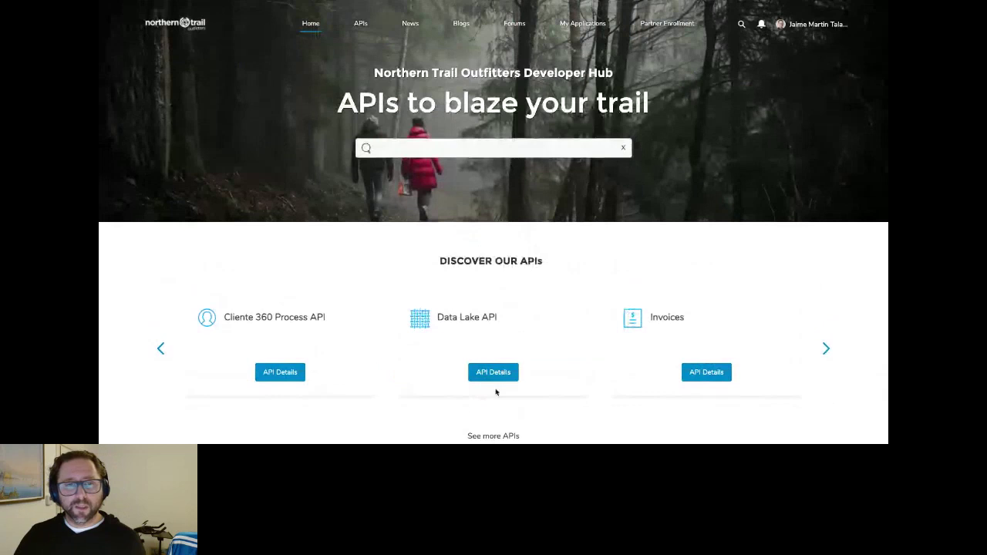
Step: Open the full API catalog and filter it to the PROD environment
left_click(494, 437)
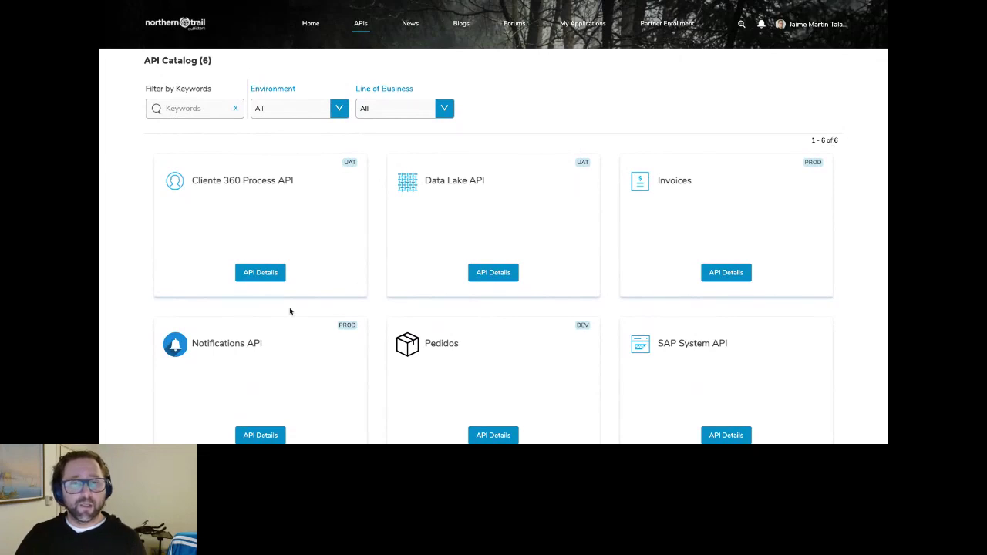
left_click(195, 108)
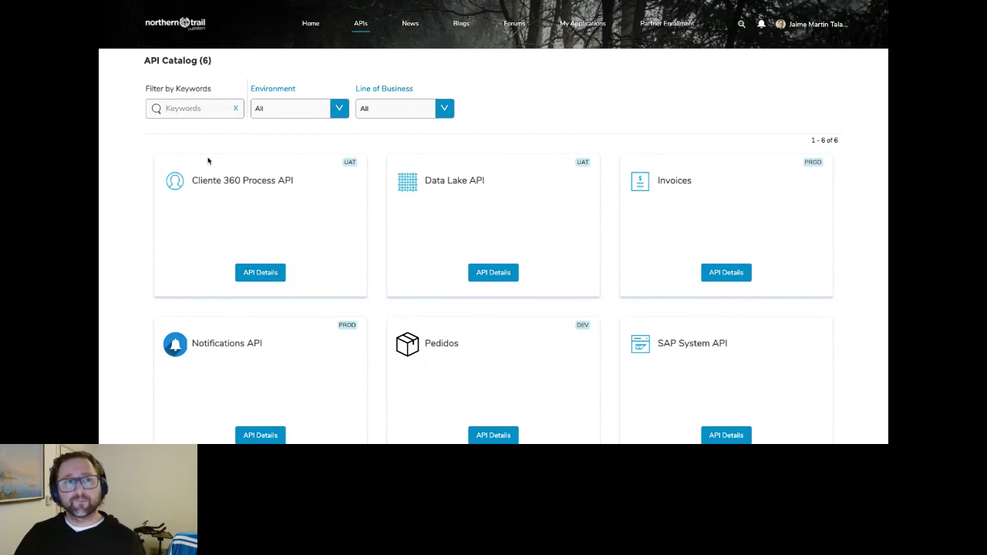
left_click(337, 109)
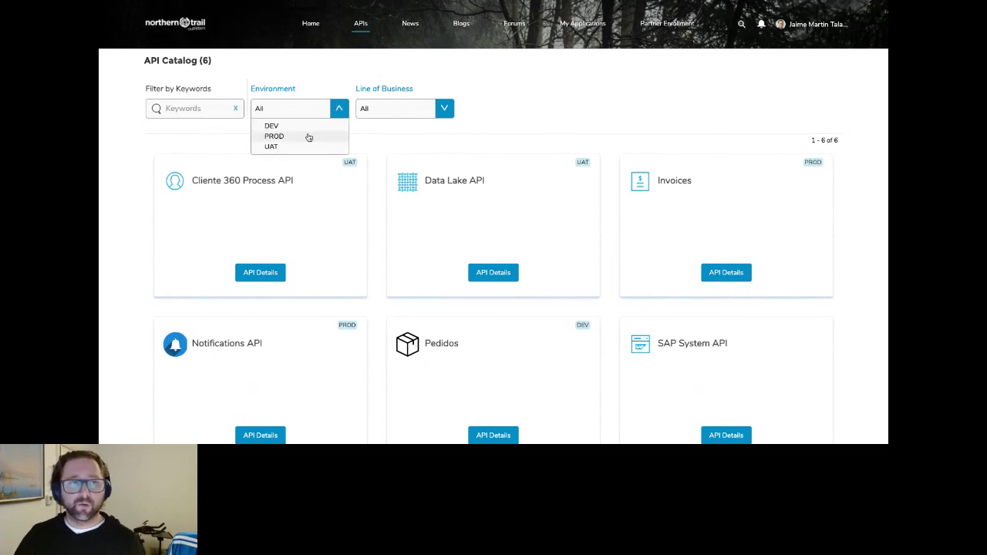
left_click(308, 135)
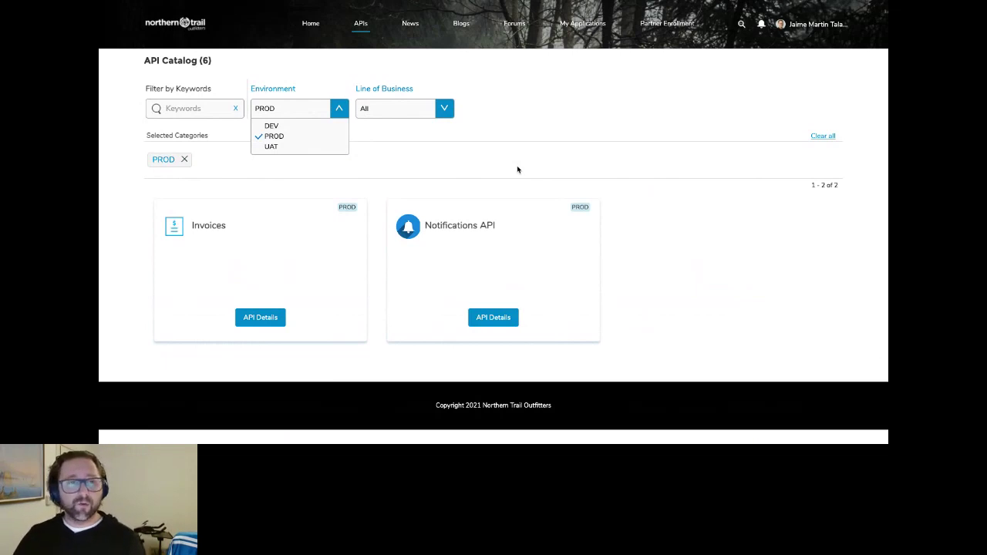
Step: Open the details of the Notifications API and read through its reference documentation
left_click(493, 324)
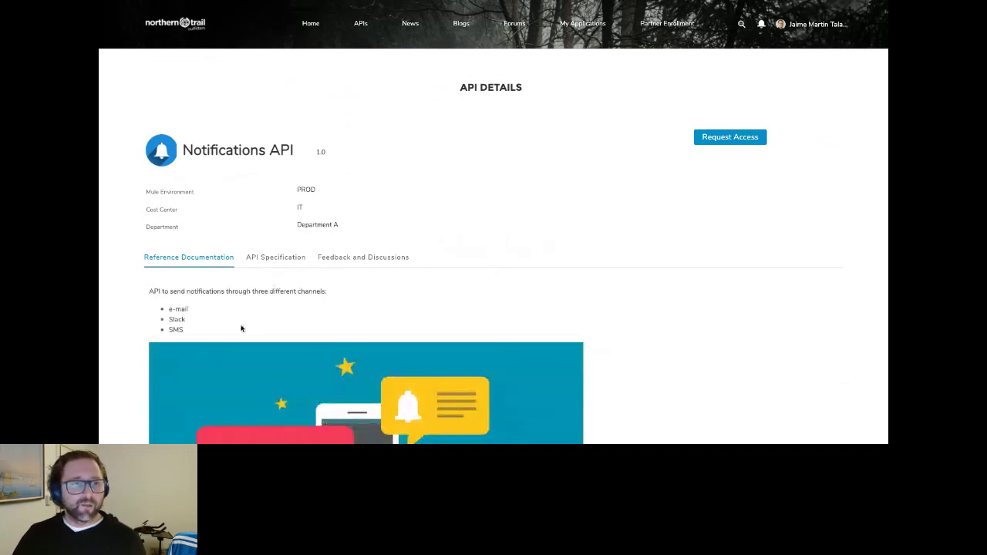
scroll(260, 326, "down", 2)
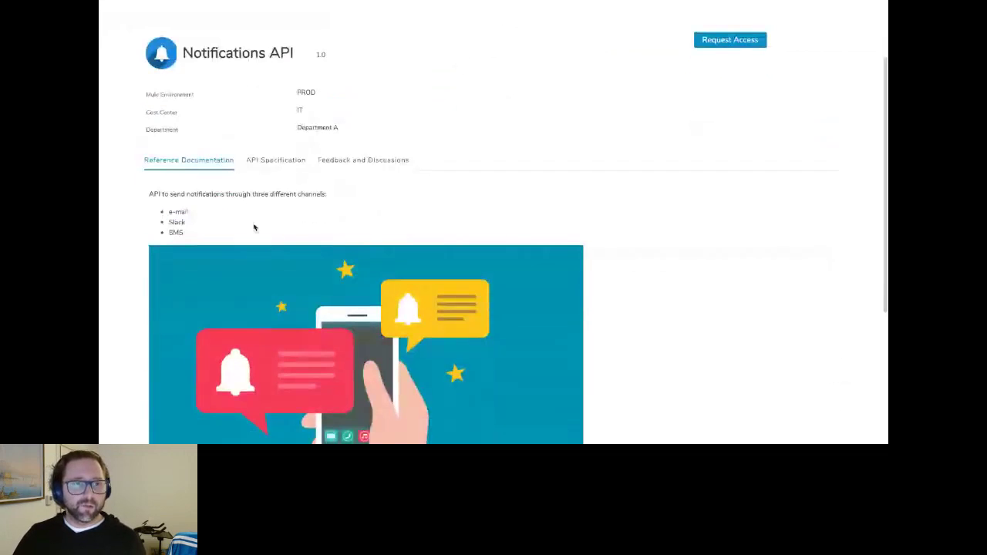
scroll(239, 270, "down", 1)
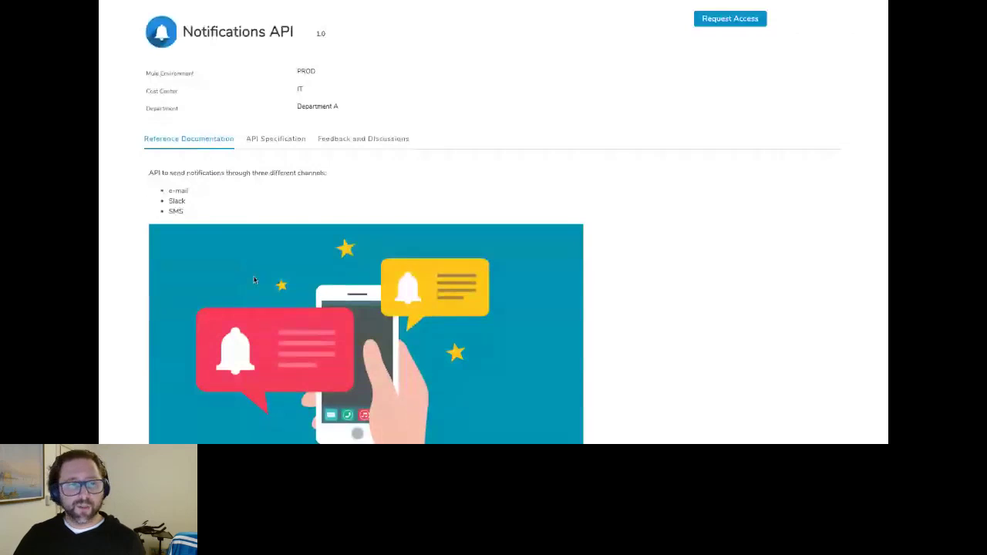
scroll(254, 279, "down", 4)
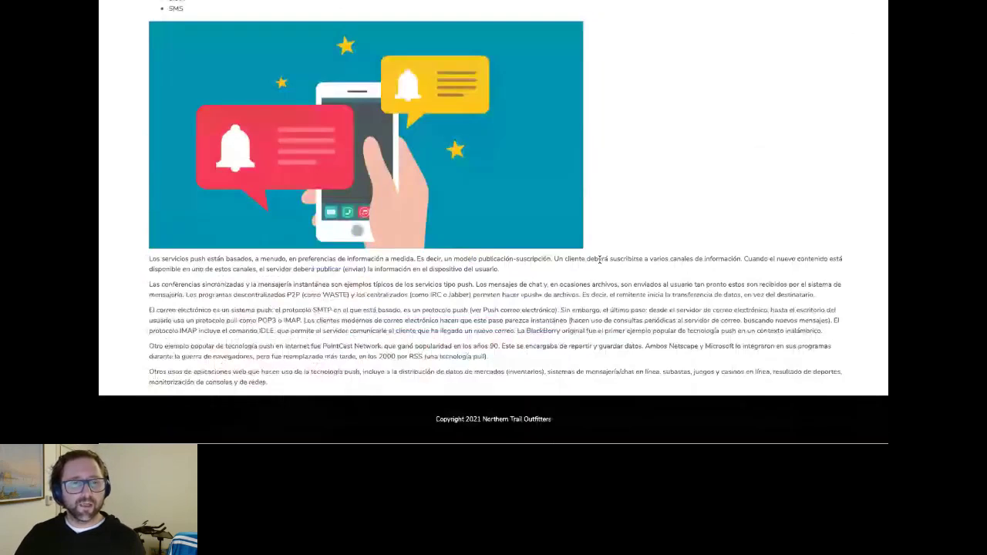
scroll(672, 314, "up", 4)
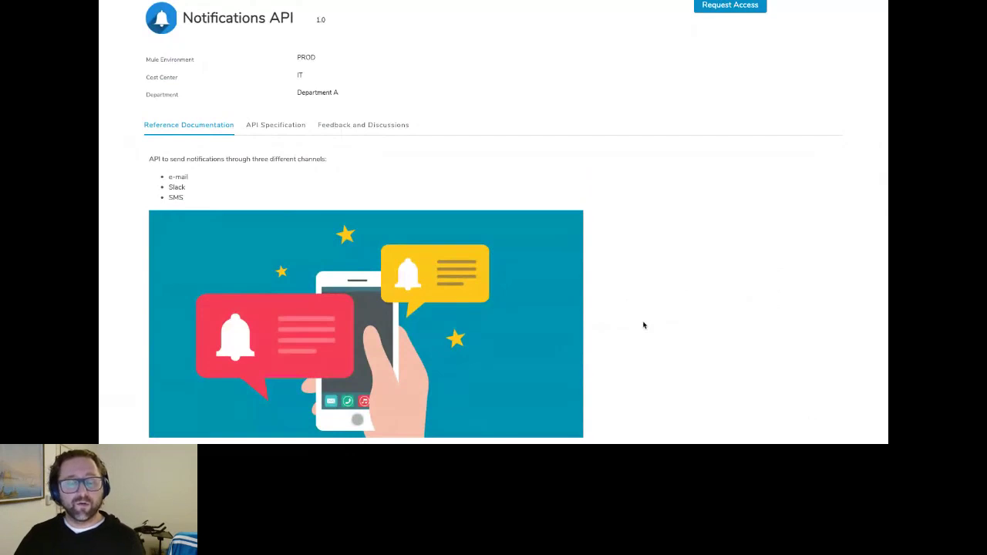
scroll(644, 324, "down", 3)
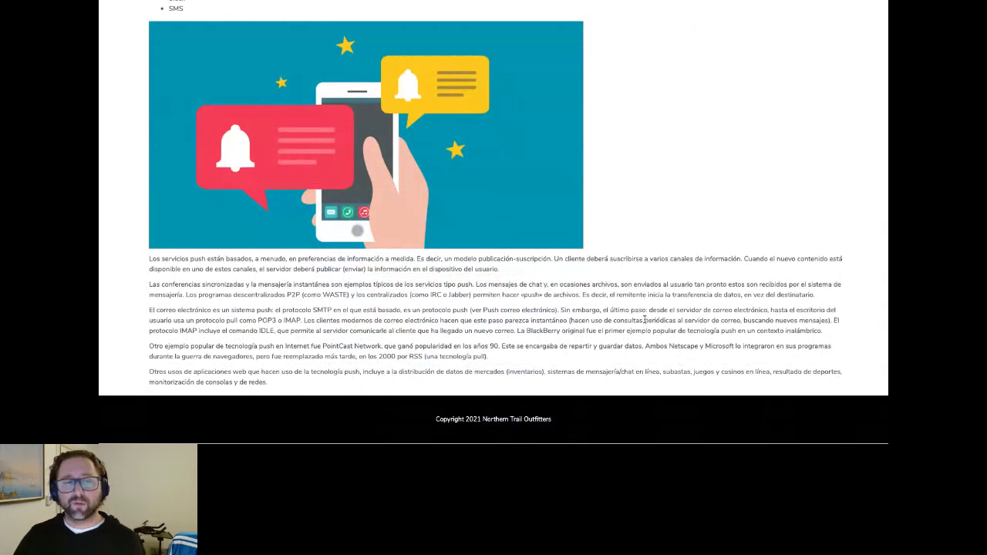
scroll(644, 322, "up", 2)
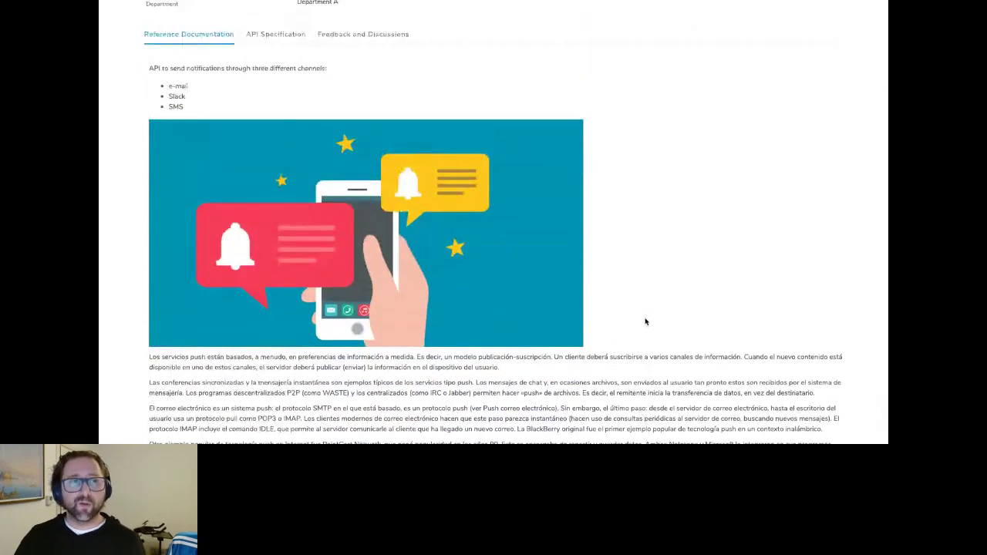
scroll(645, 322, "up", 3)
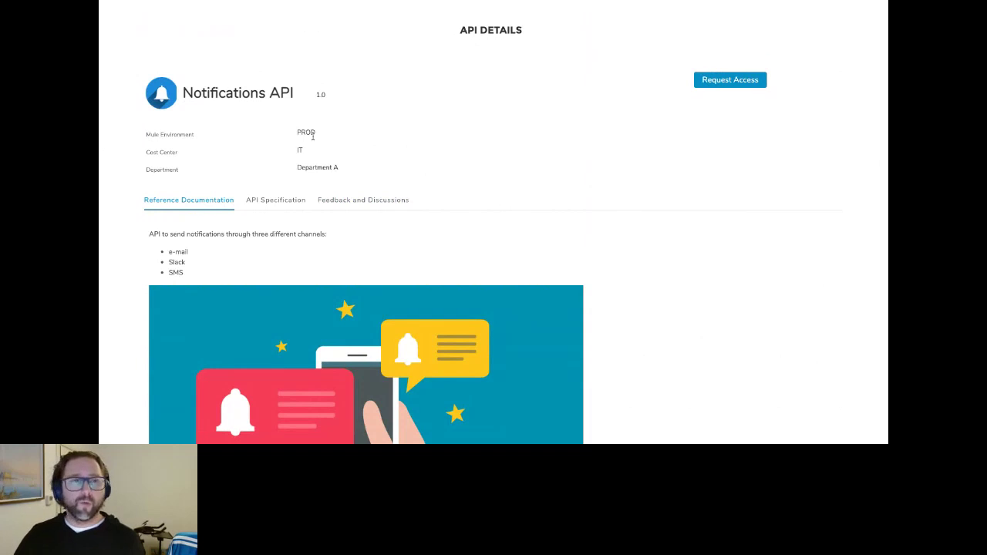
Step: Highlight the Cost Center and Department labels in the Notifications API details to review these properties
double_click(165, 153)
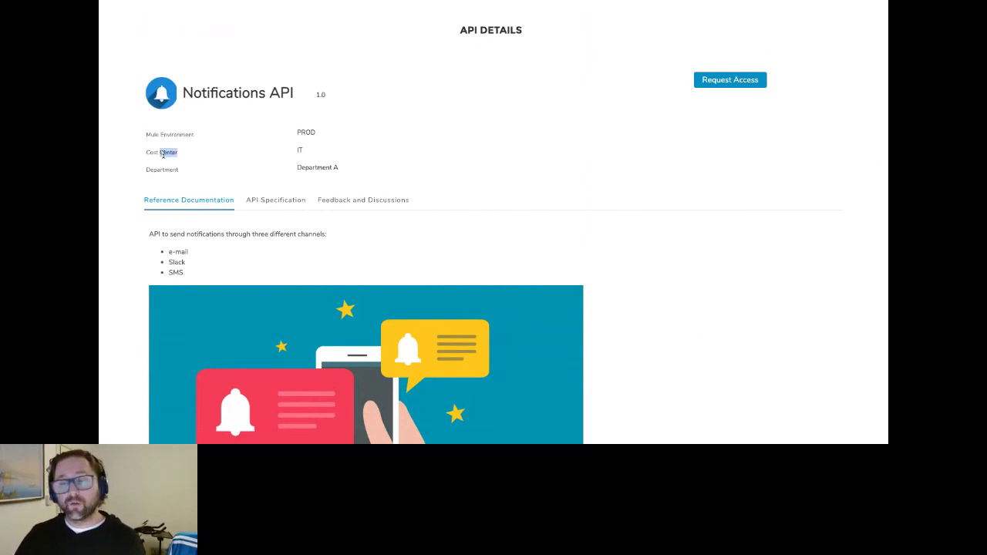
scroll(260, 156, "up", 2)
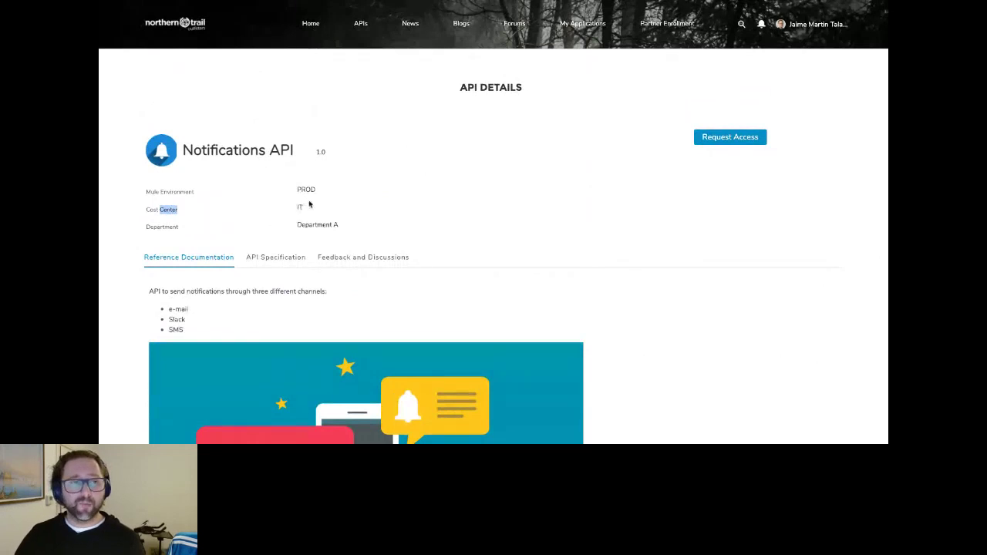
double_click(167, 227)
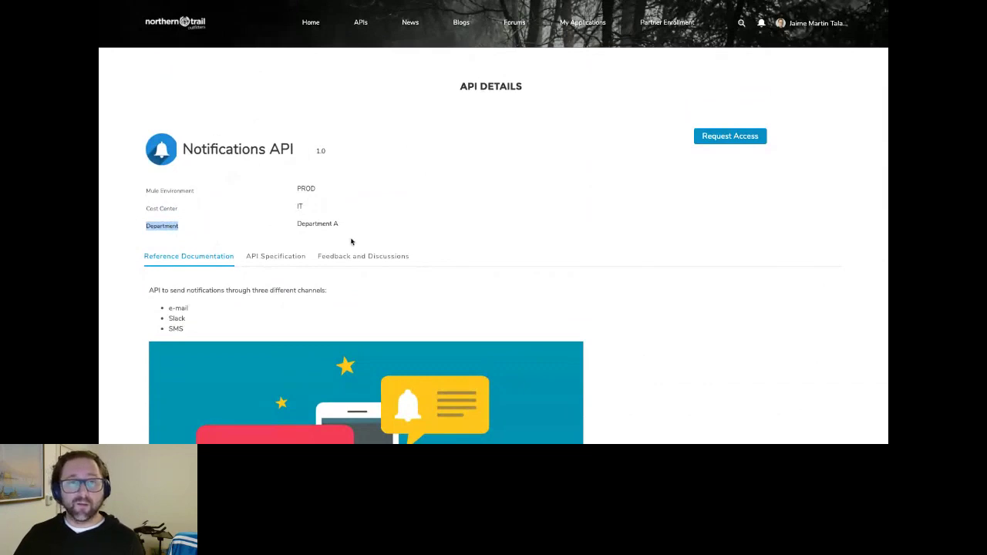
Step: Open the Notifications API specification and review its summary and endpoint list
left_click(301, 257)
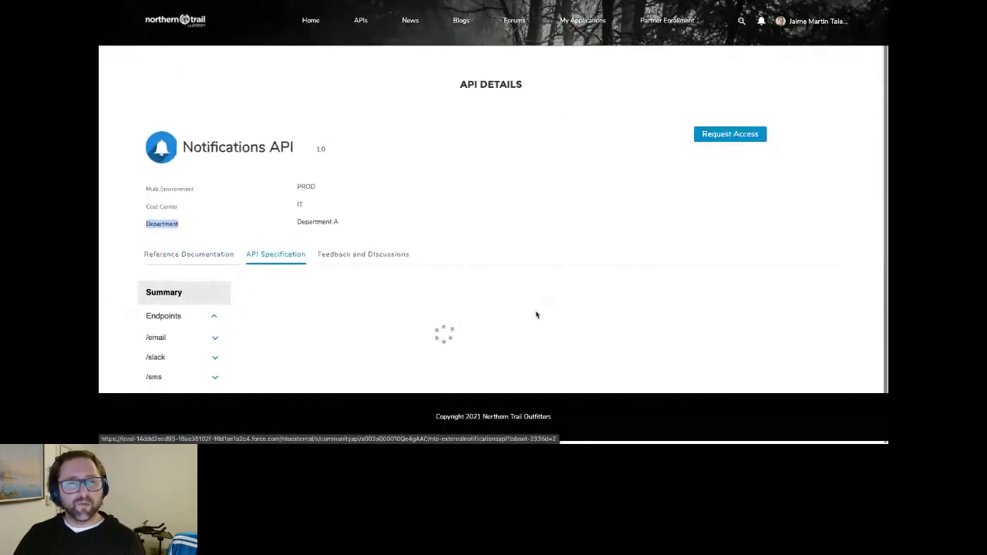
scroll(536, 315, "down", 1)
scroll(458, 308, "down", 1)
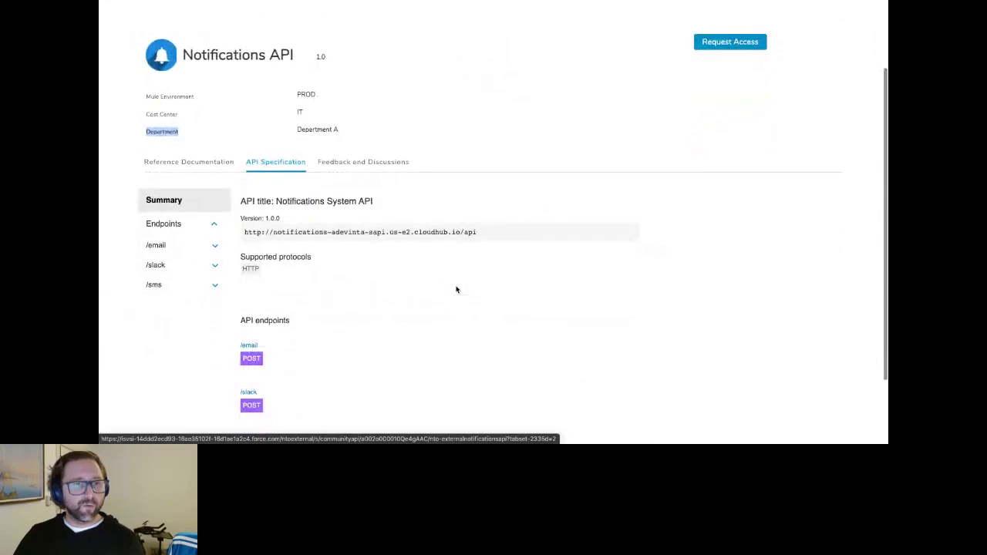
scroll(443, 289, "down", 1)
scroll(444, 290, "down", 1)
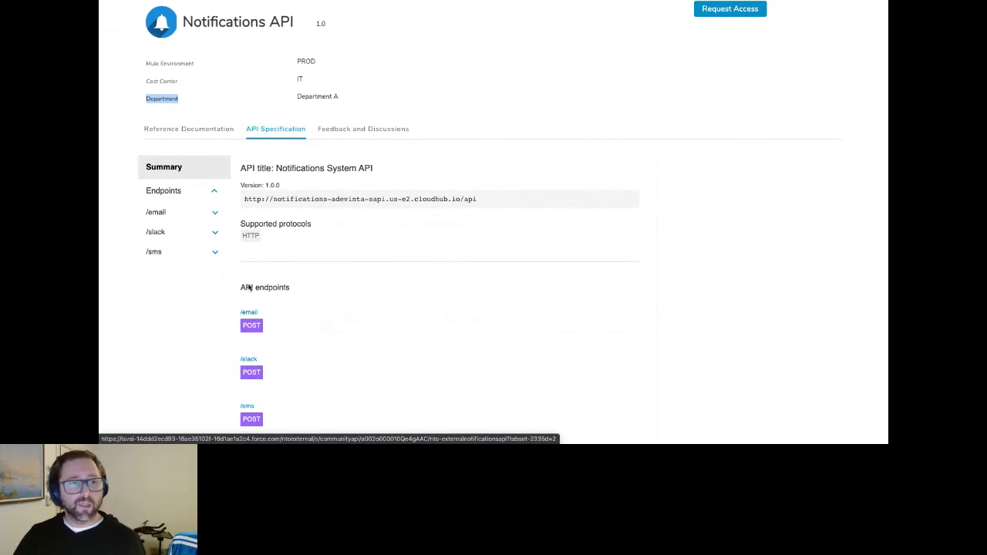
Step: Open the POST method of the /email endpoint and send its example request to the Mocking Service
left_click(253, 324)
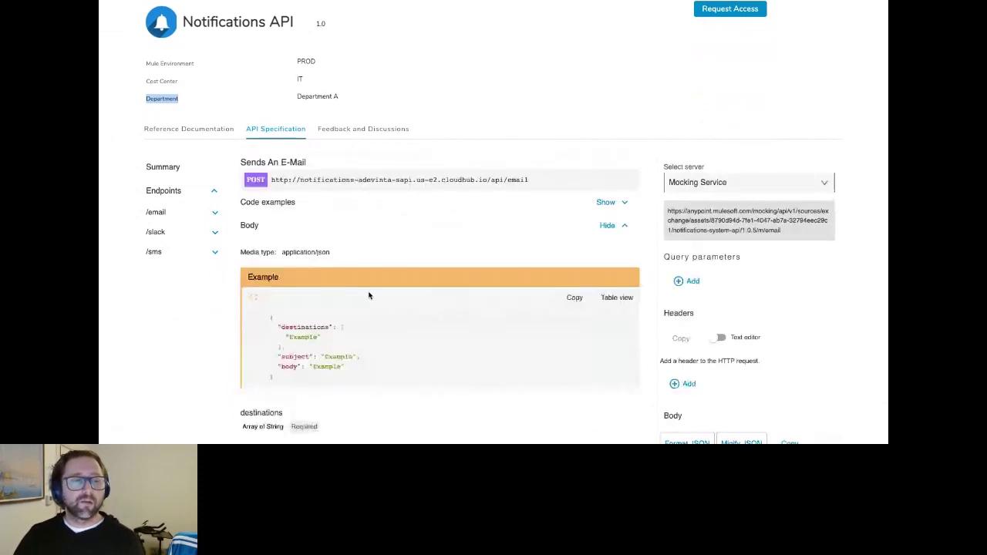
scroll(368, 295, "down", 1)
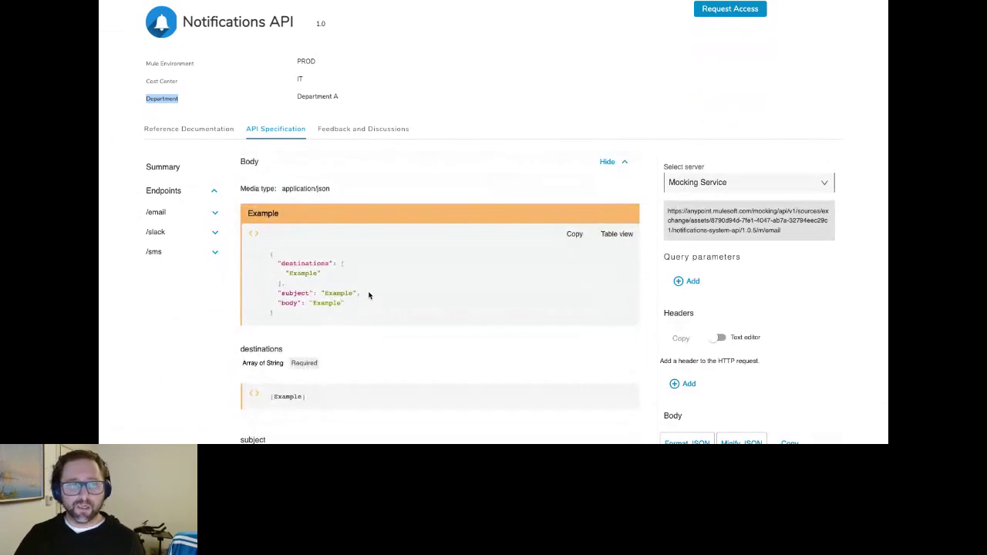
scroll(714, 307, "down", 1)
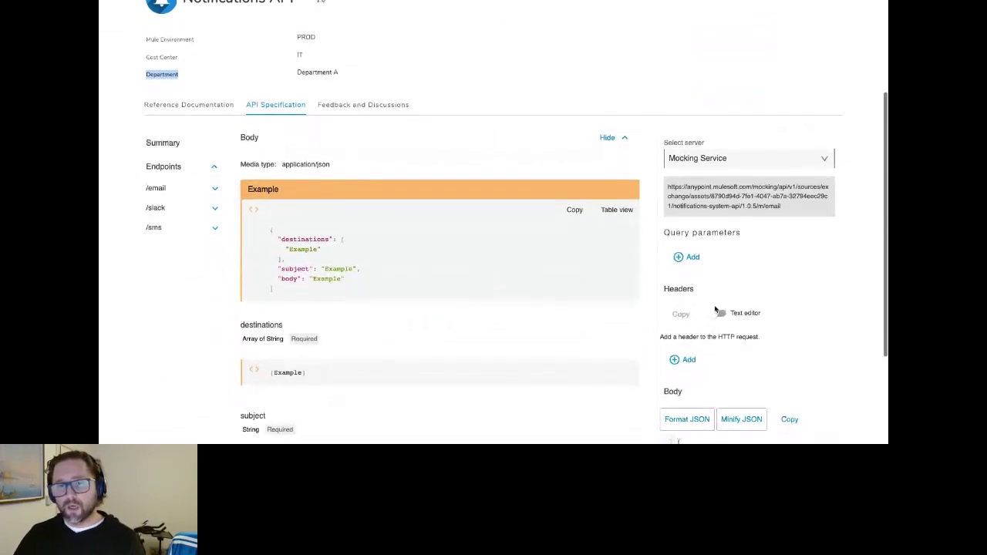
scroll(715, 309, "down", 3)
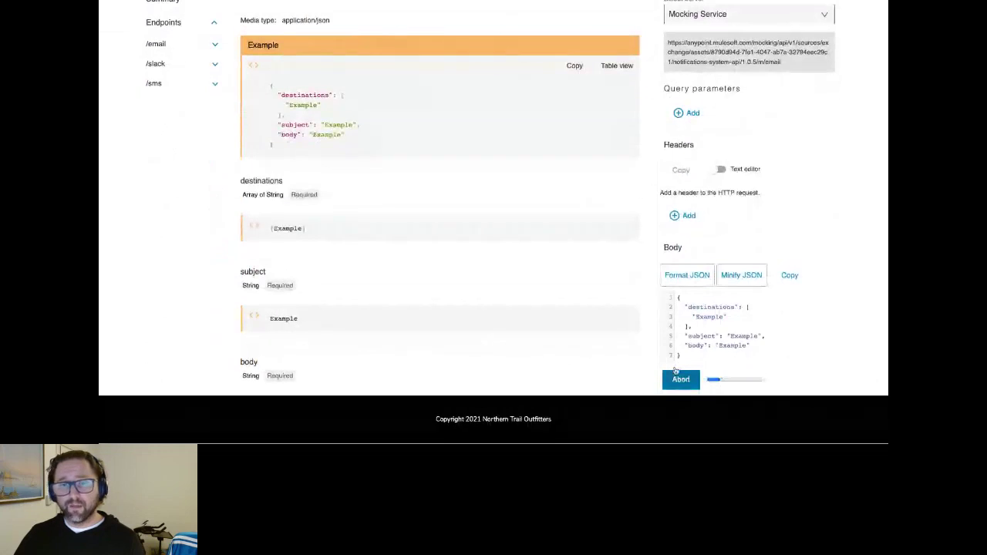
left_click(682, 385)
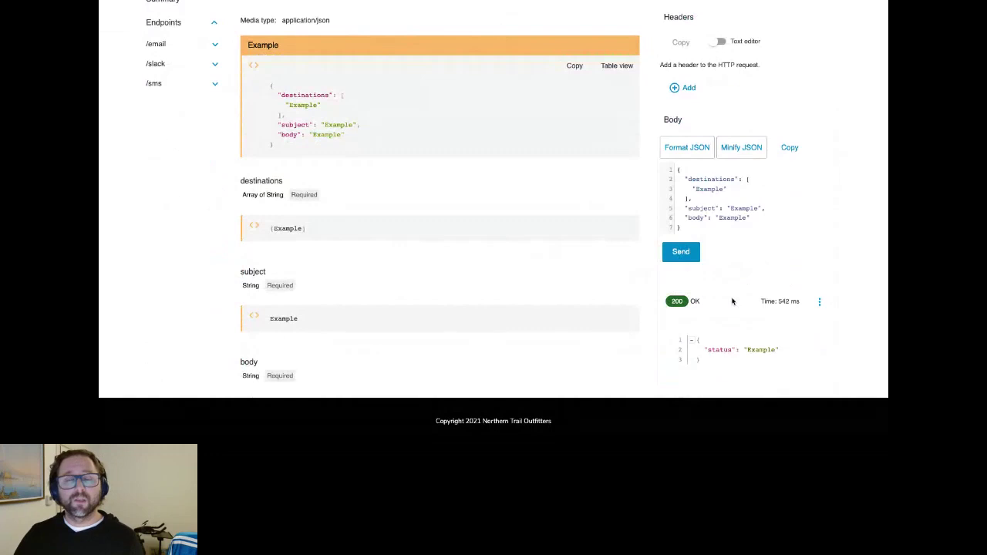
Step: Show the feedback and discussions of the Notifications API and look over the posts
scroll(701, 250, "up", 2)
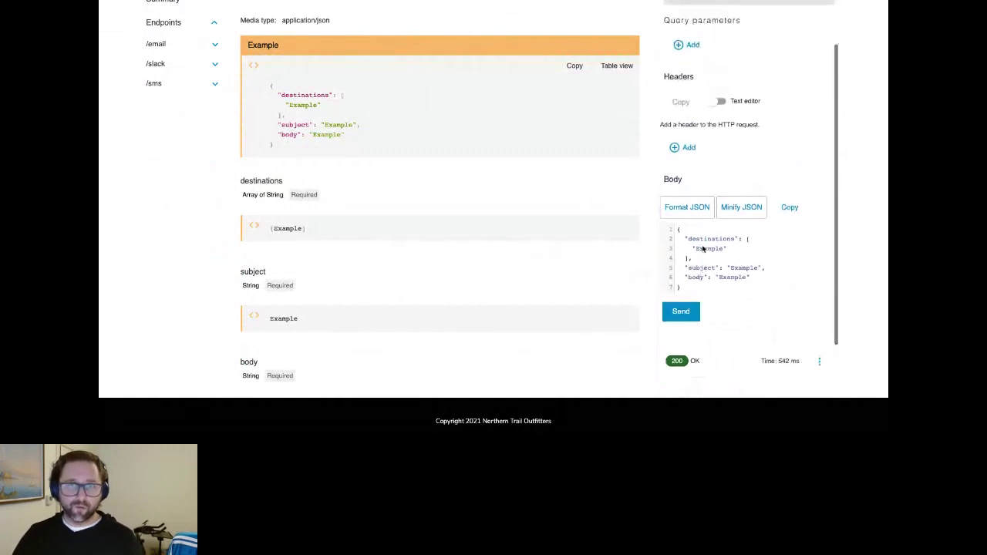
scroll(600, 236, "up", 2)
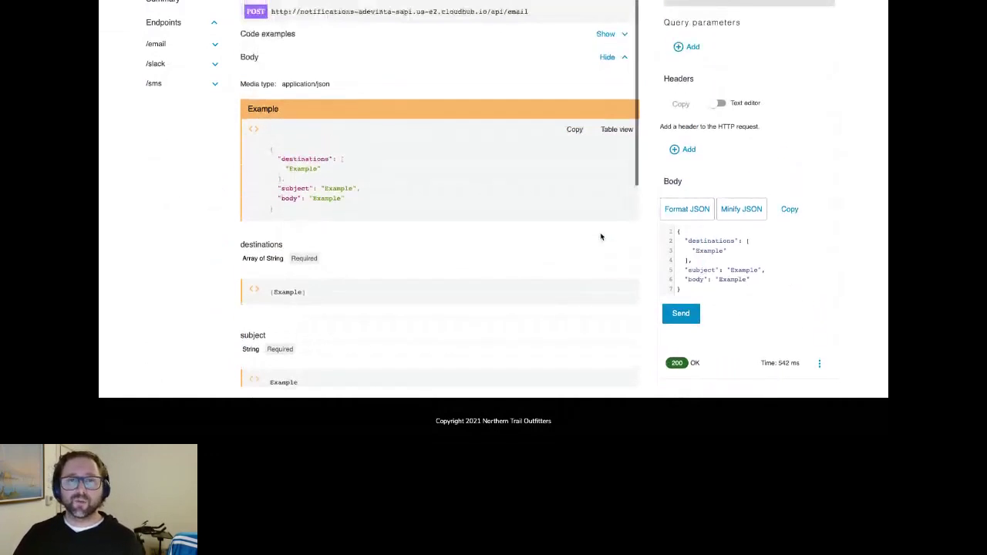
scroll(205, 227, "up", 3)
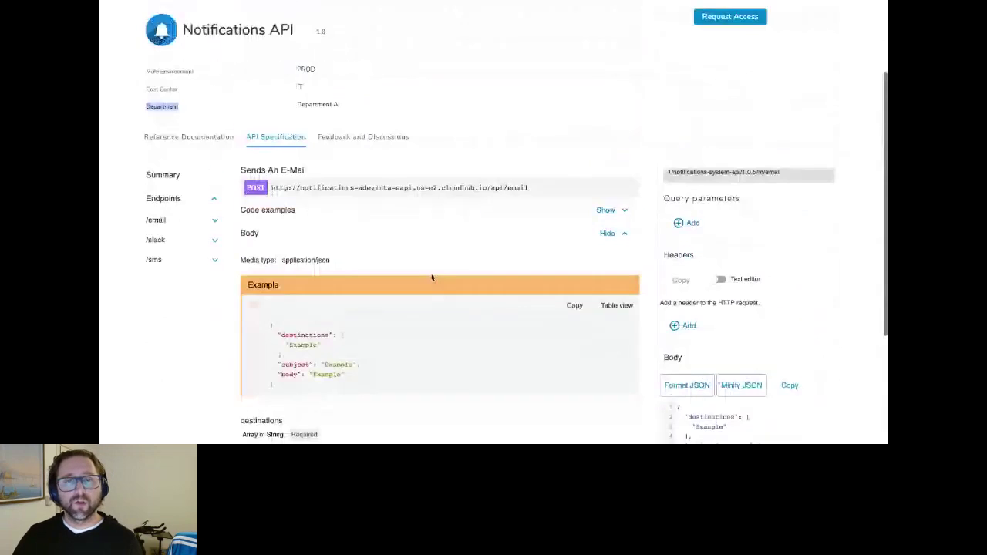
scroll(432, 277, "up", 1)
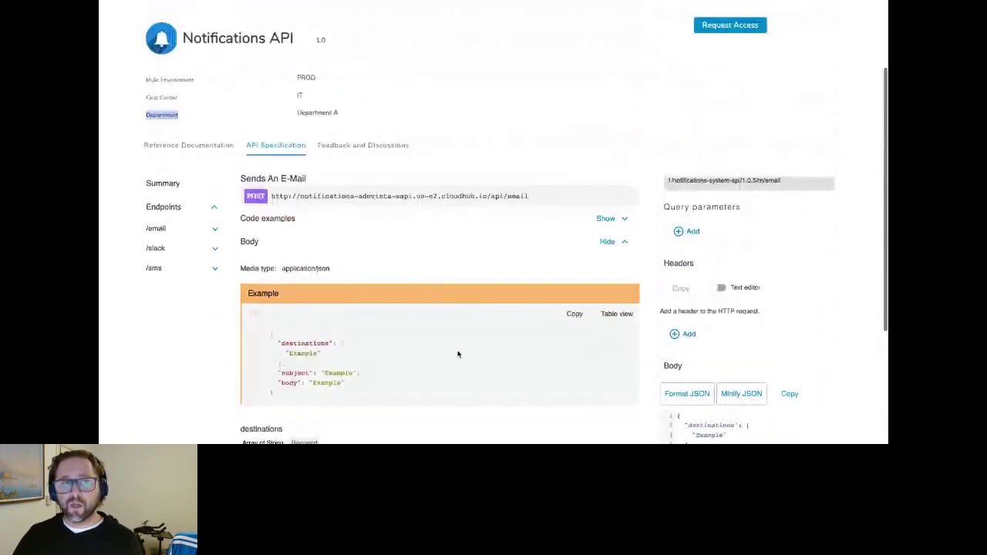
left_click(376, 152)
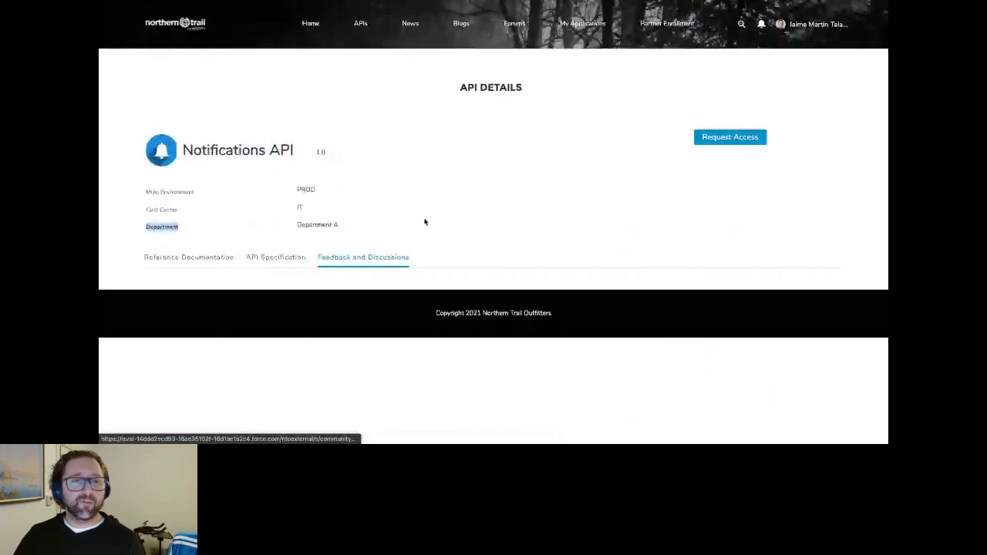
scroll(555, 294, "down", 2)
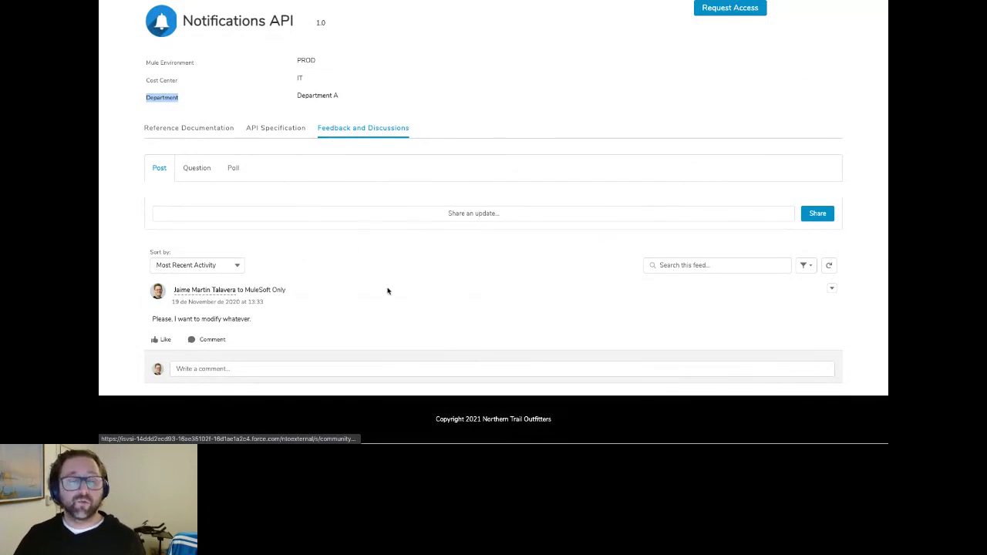
Step: Start an access request for the Notifications API, selecting the PROD instance and the Premium SLA tier
scroll(454, 312, "up", 2)
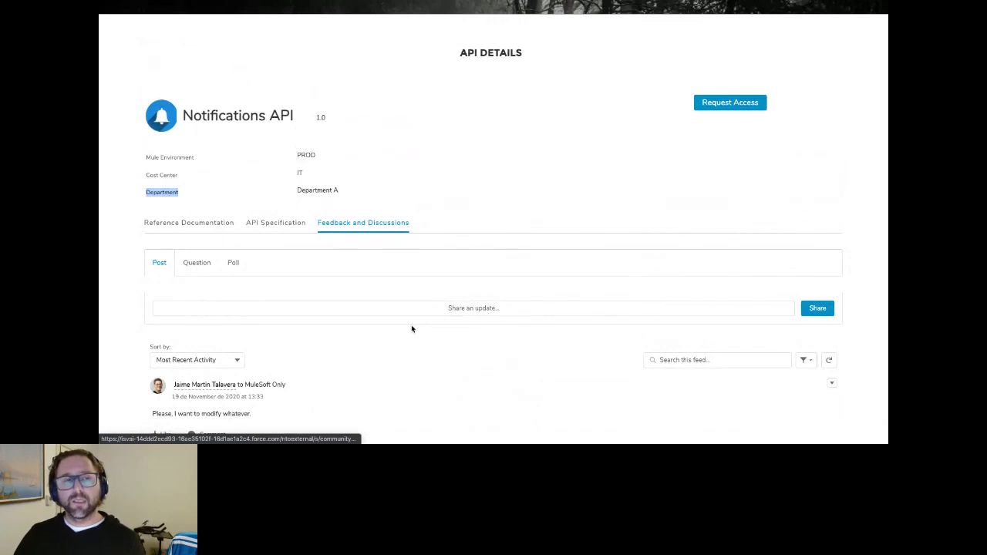
scroll(433, 319, "up", 1)
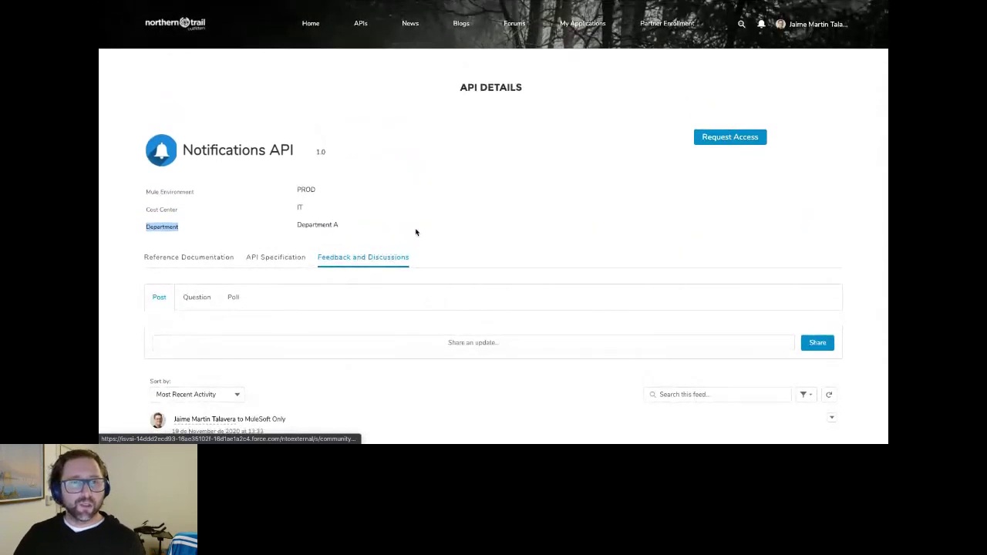
left_click(735, 147)
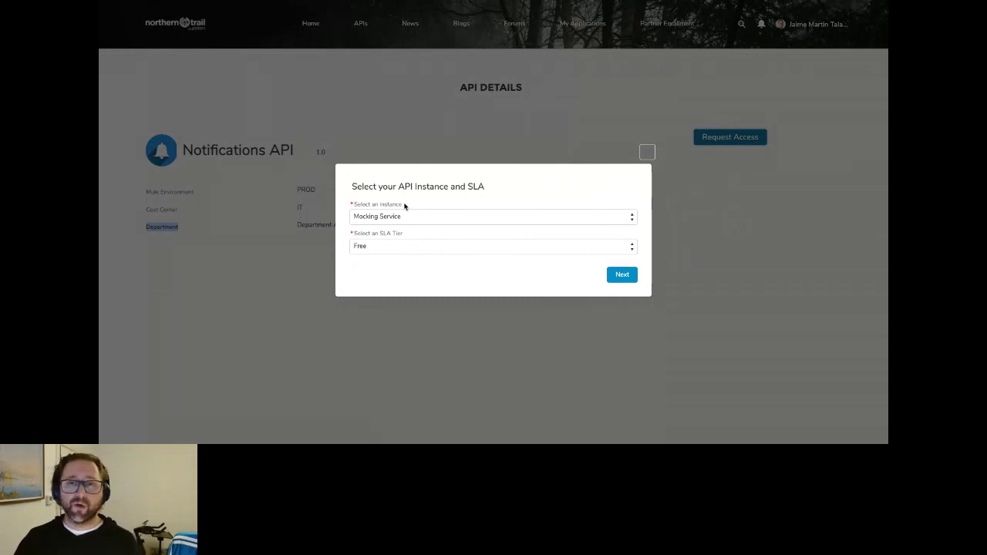
left_click(553, 218)
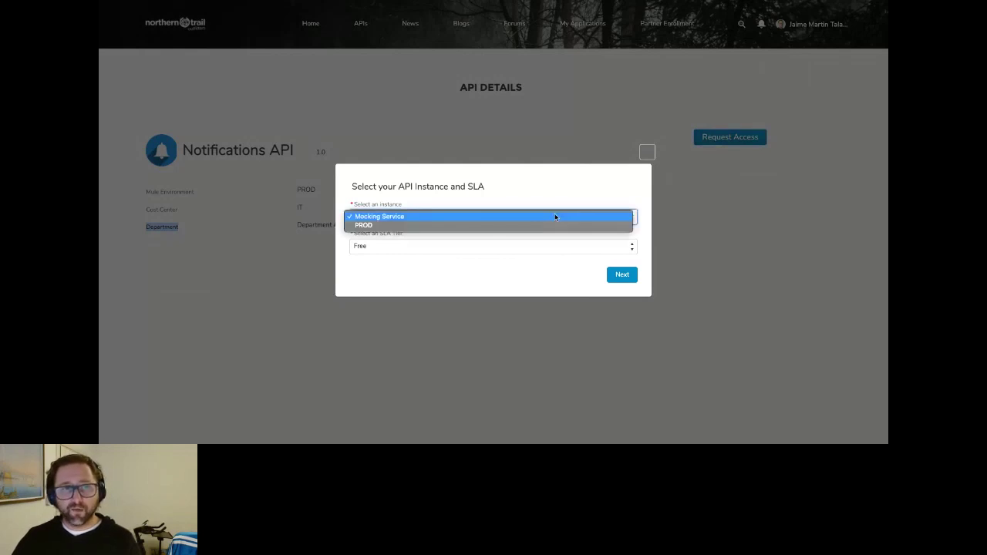
left_click(486, 226)
left_click(486, 246)
left_click(466, 255)
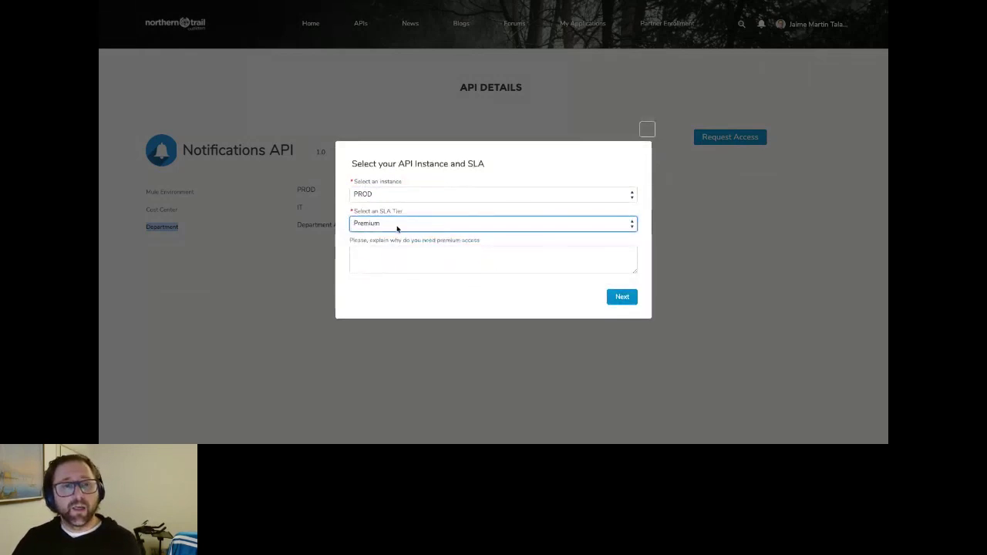
left_click(622, 297)
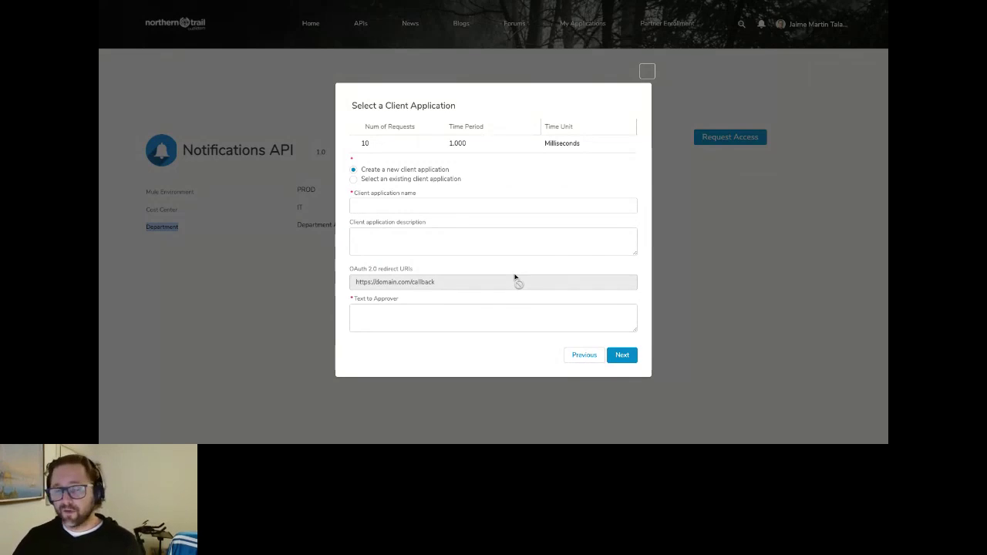
Step: Submit the access request for the existing client application Partner App with the approver text "I need access", and finish the request
left_click(353, 180)
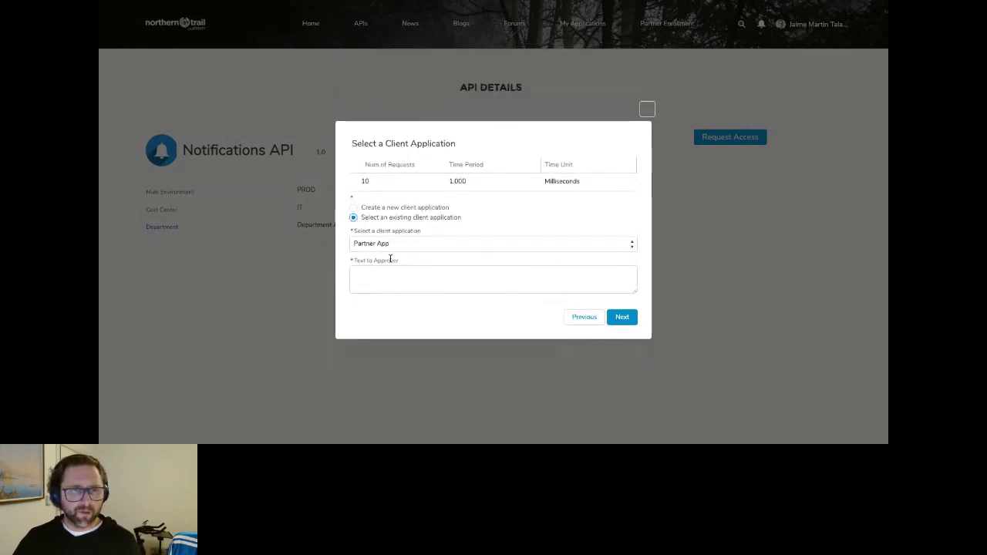
left_click(396, 246)
left_click(396, 245)
left_click(408, 283)
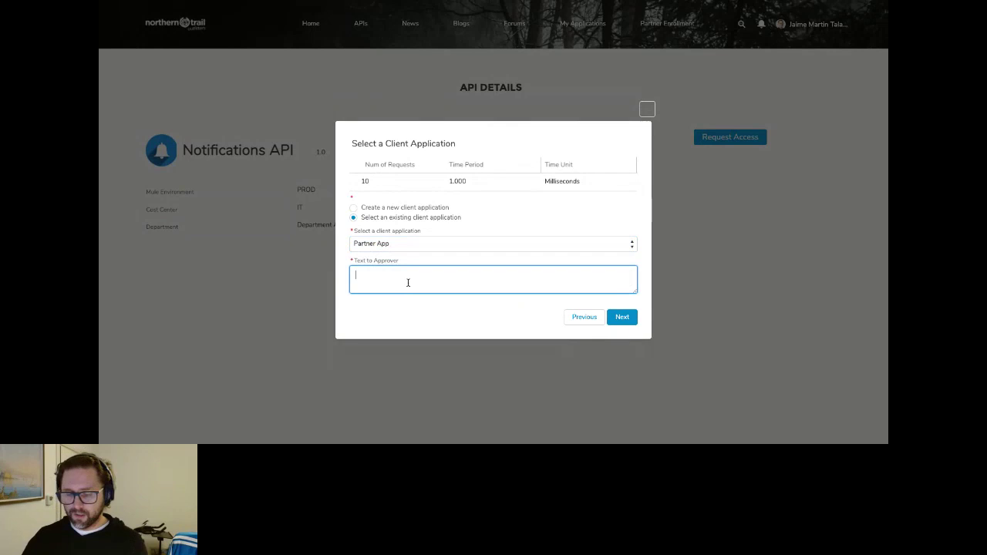
type("I need access")
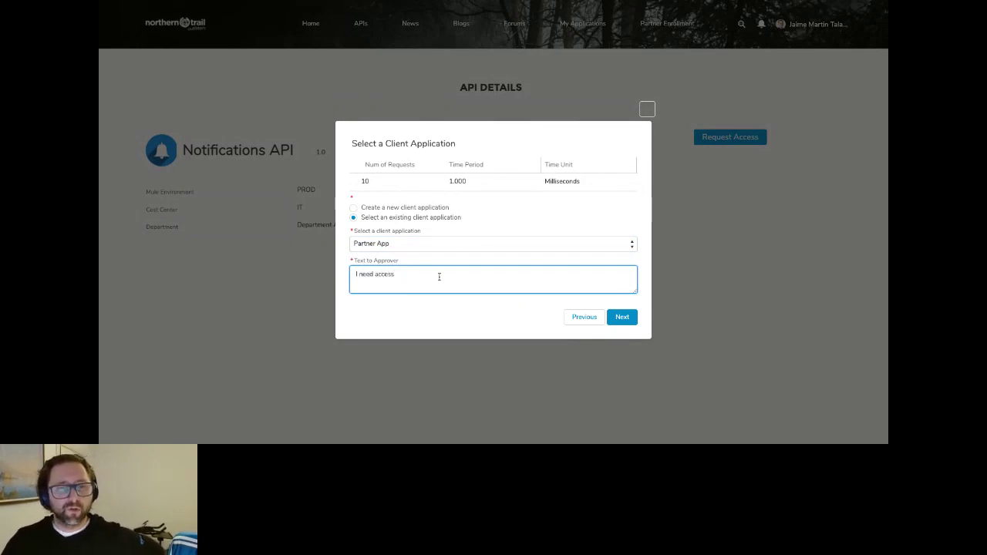
left_click(619, 323)
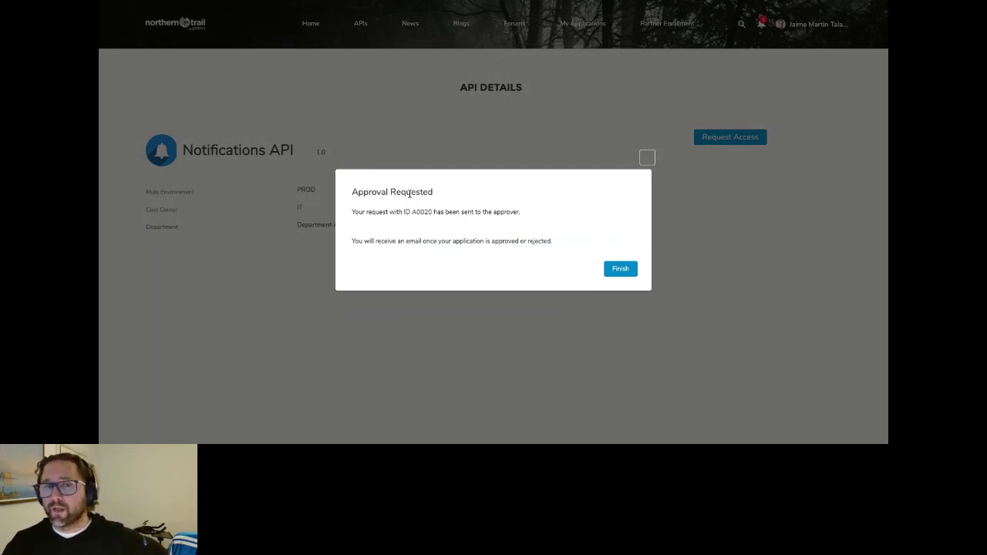
left_click(629, 276)
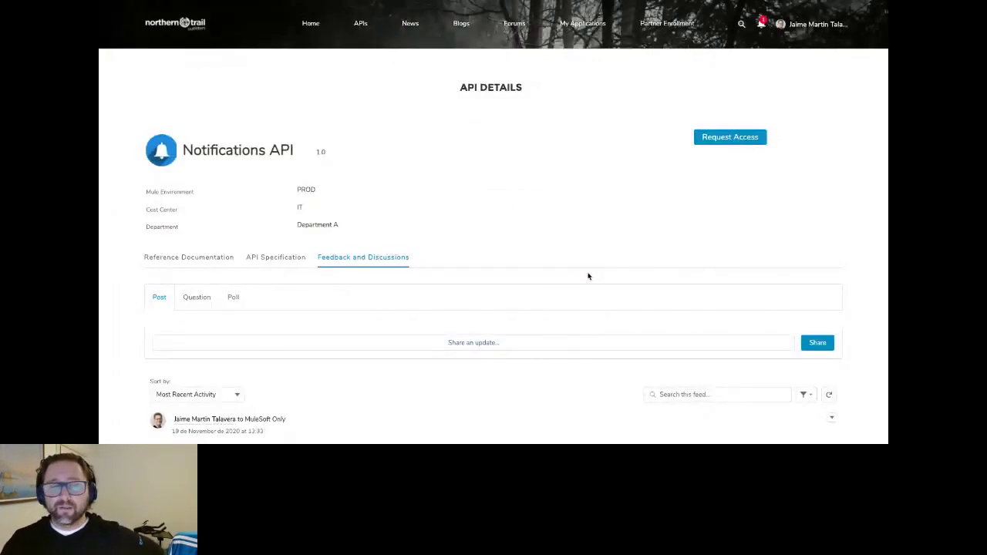
Step: View Partner App's details under My Applications and check its request metrics at the 3m scale along with its API contracts
left_click(582, 29)
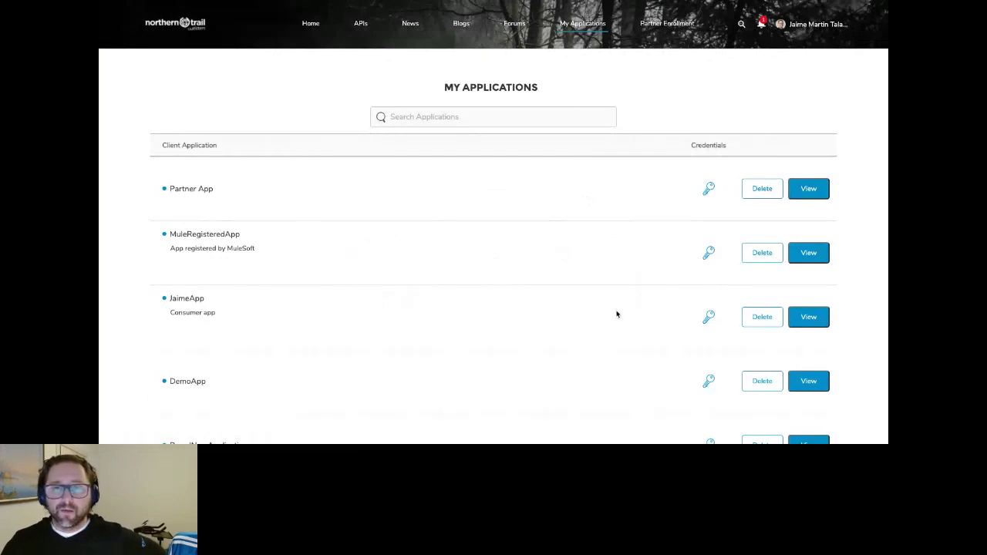
left_click(800, 189)
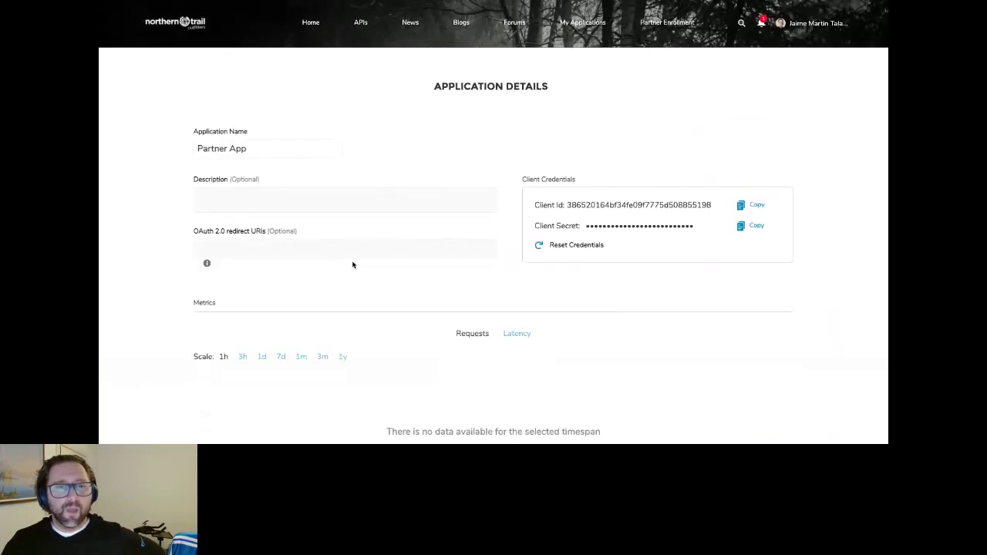
scroll(510, 304, "down", 3)
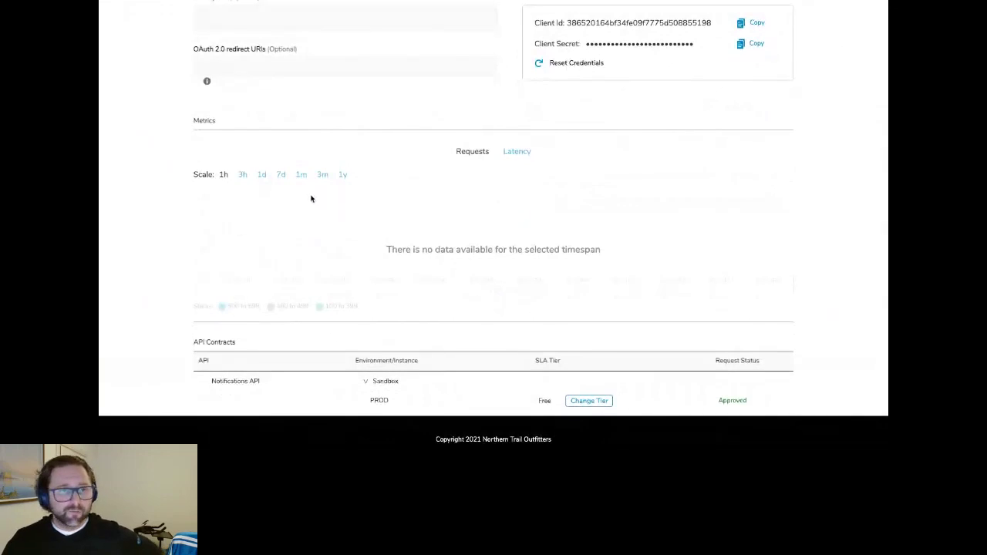
left_click(322, 175)
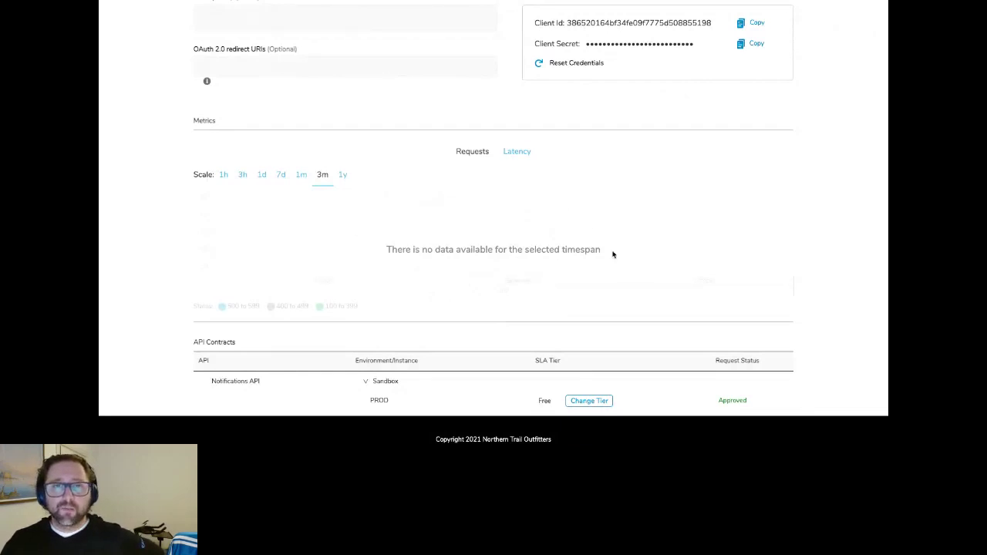
scroll(614, 255, "up", 5)
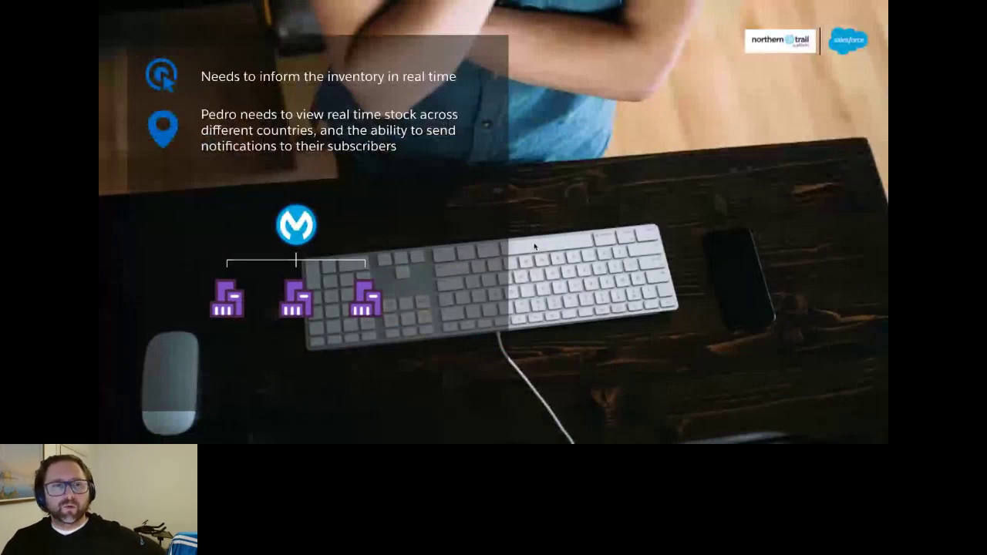
Step: Advance the presentation to the NTO Manager persona slide, and switch to the API Community Manager browser window in full screen
key("Right")
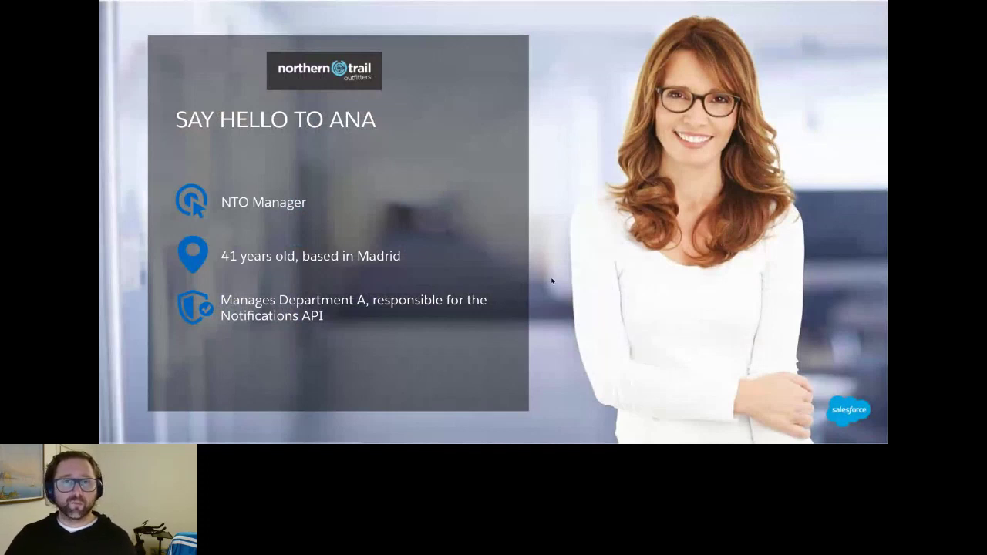
key("ctrl+Right")
key("ctrl+Right")
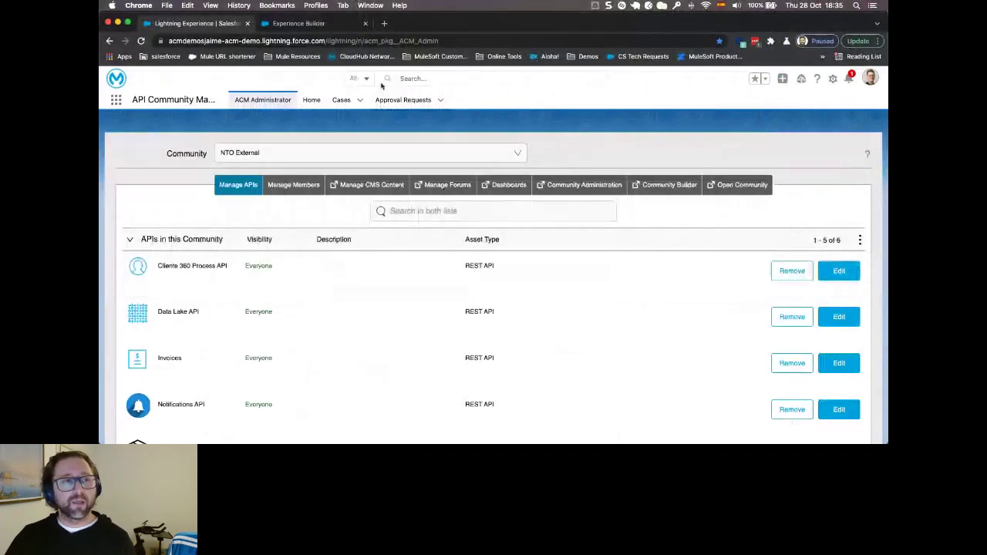
left_click(130, 24)
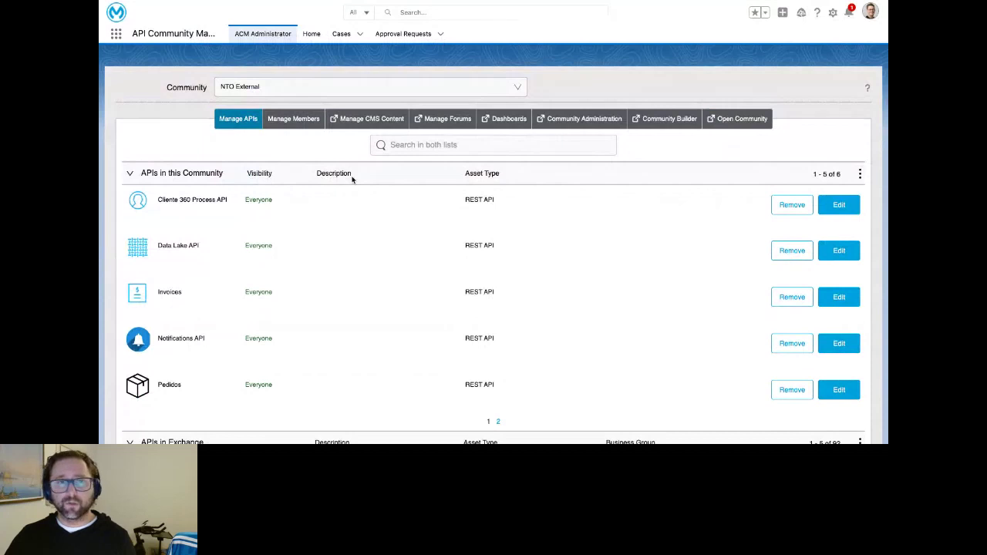
Step: Open the newest pending Department A approval notification and approve the application creation request for Partner App without a comment
left_click(848, 14)
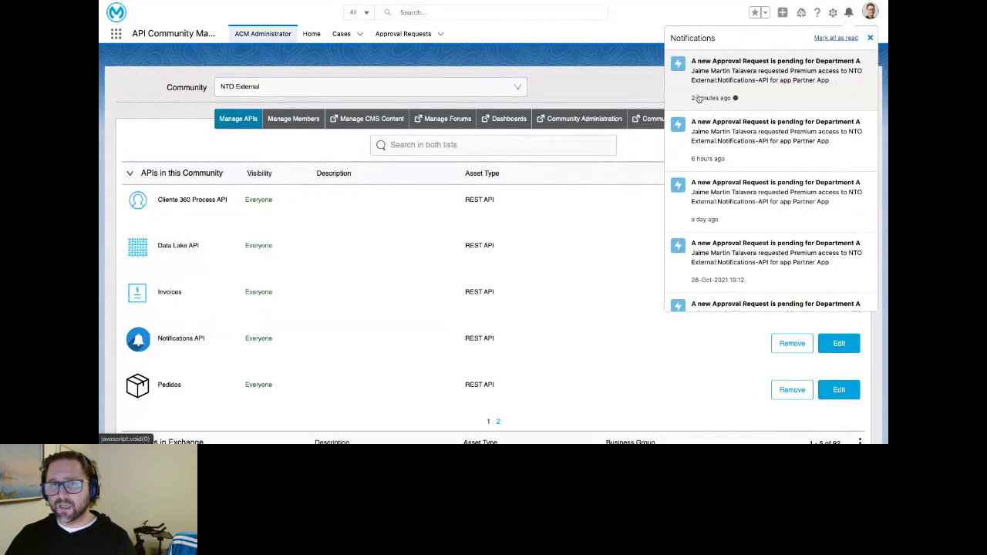
left_click(725, 77)
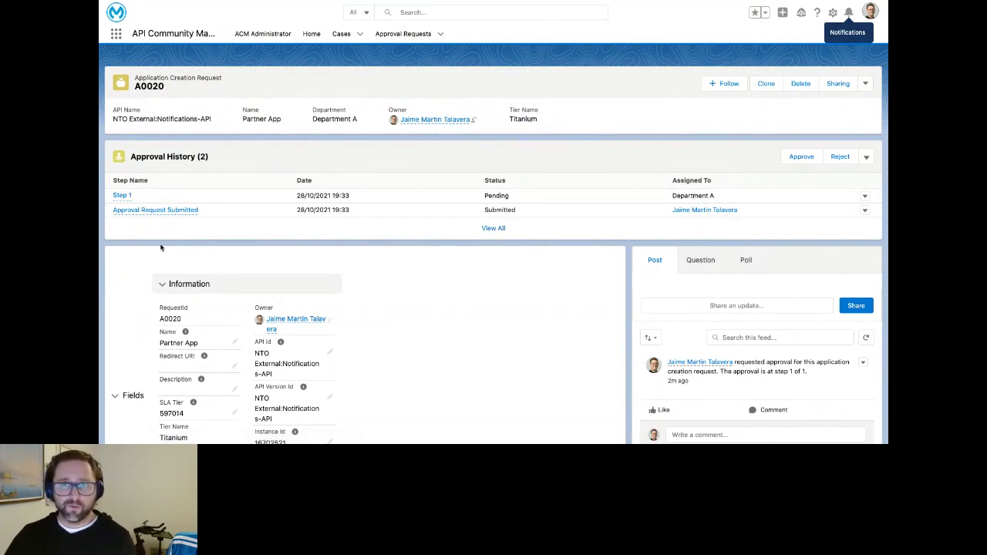
left_click(799, 158)
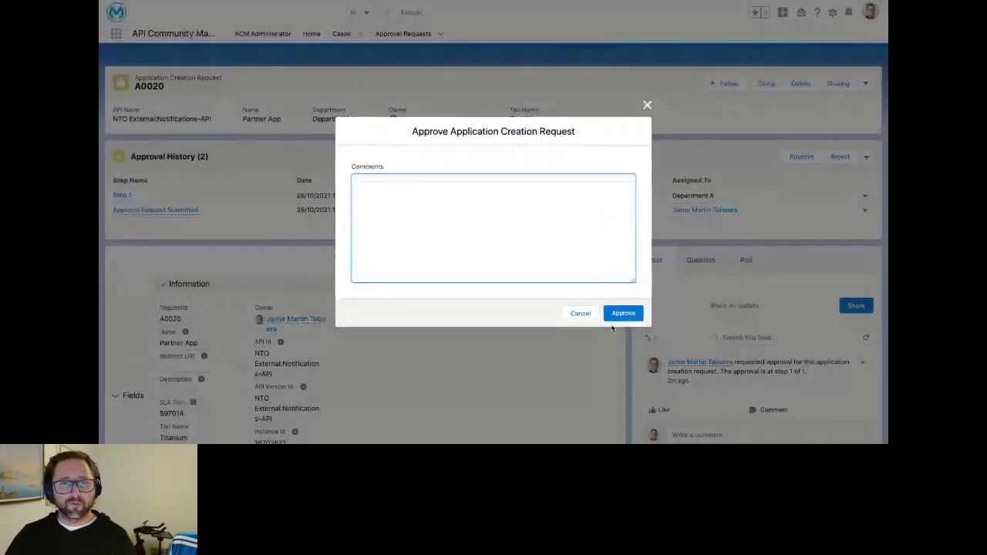
left_click(626, 314)
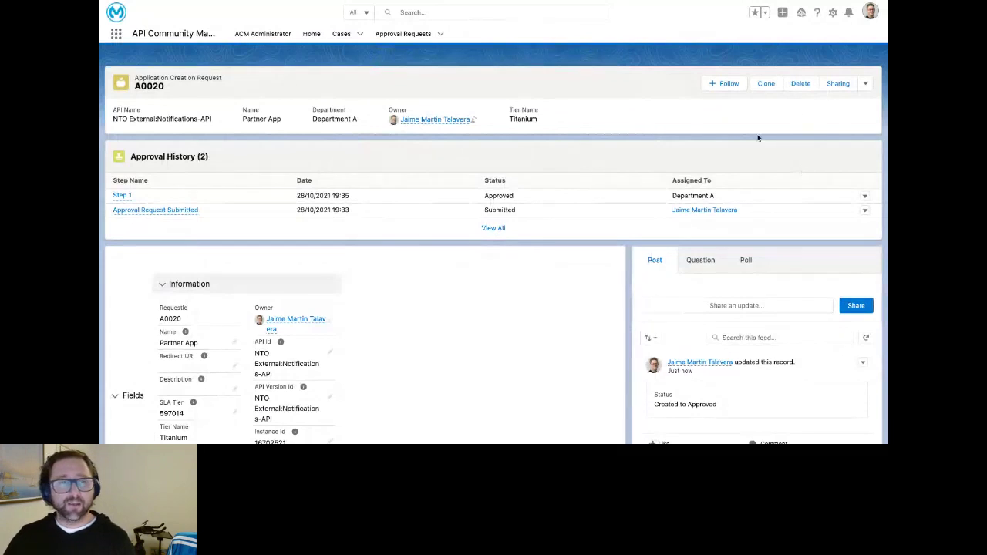
Step: Show the Items to Approve list of approval requests and look through its entries
left_click(407, 33)
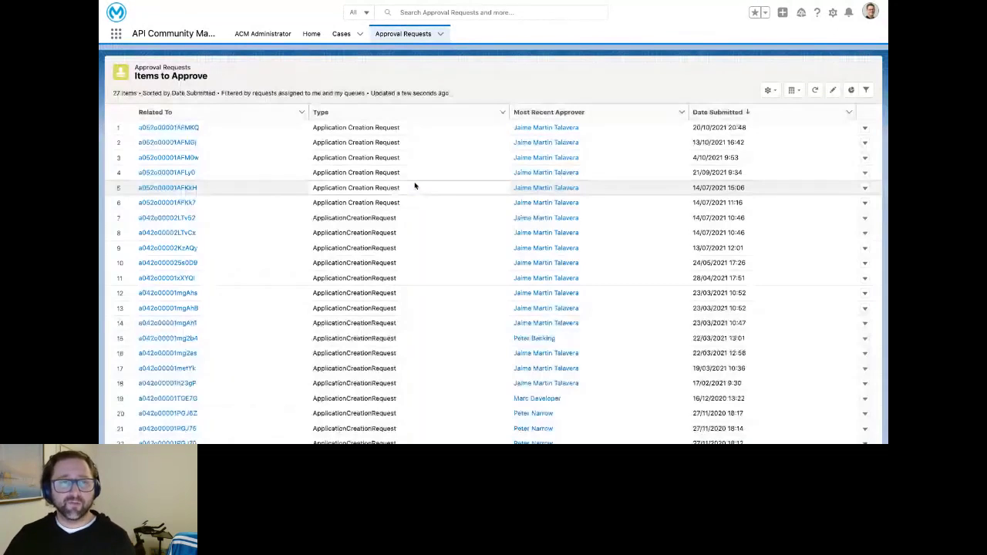
scroll(455, 286, "down", 1)
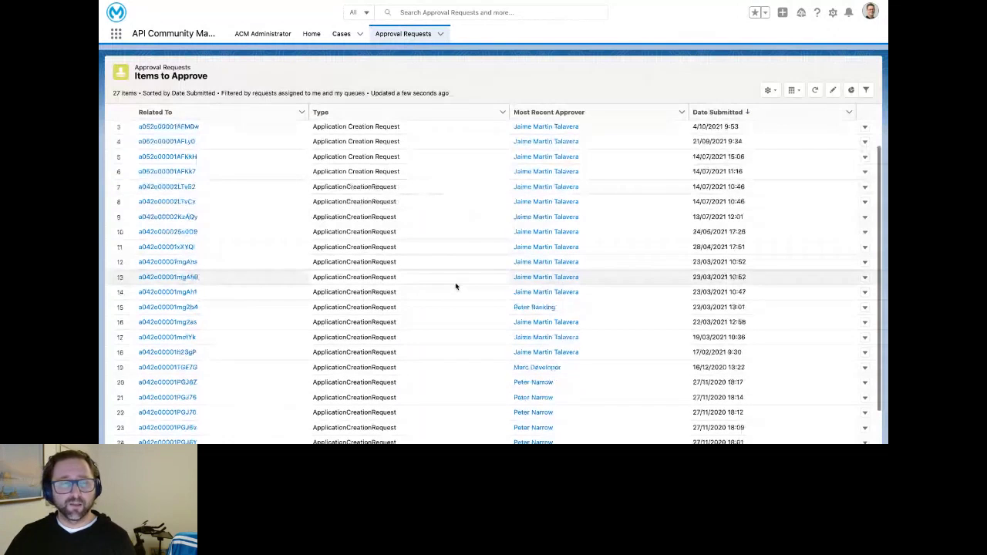
scroll(447, 197, "up", 1)
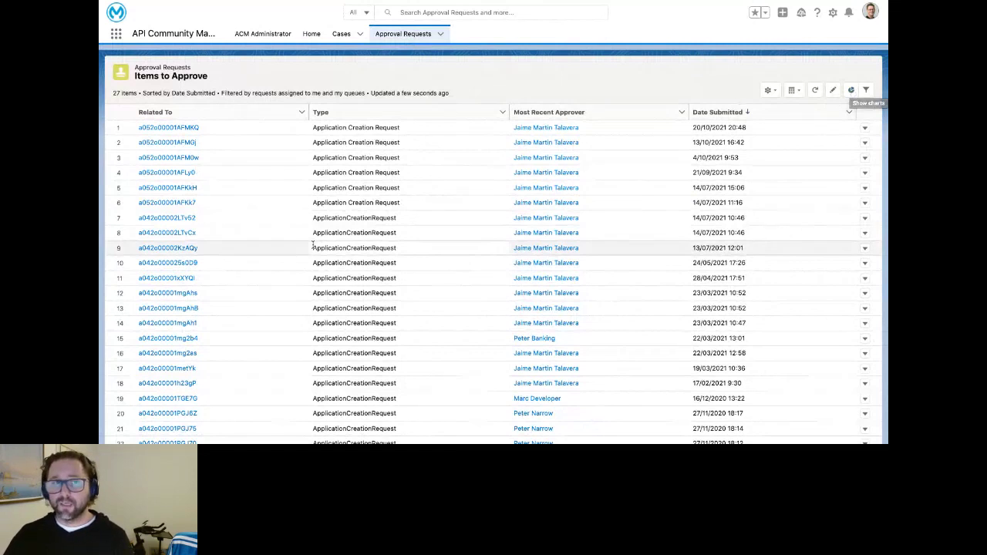
Step: Review the NTO External community's APIs and the APIs in Exchange, and inspect the settings for adding SAGE 2 without applying them
left_click(272, 35)
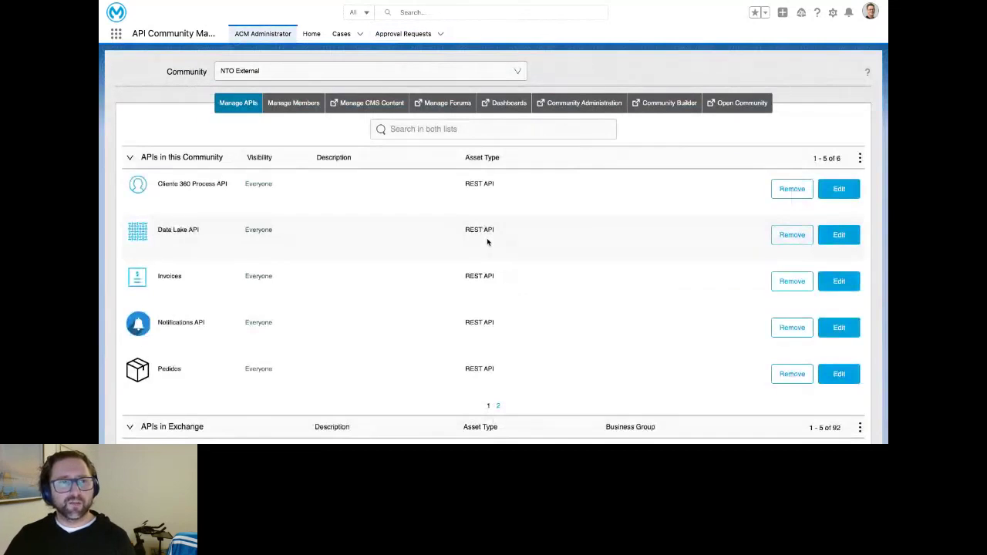
scroll(478, 276, "down", 1)
scroll(478, 276, "down", 2)
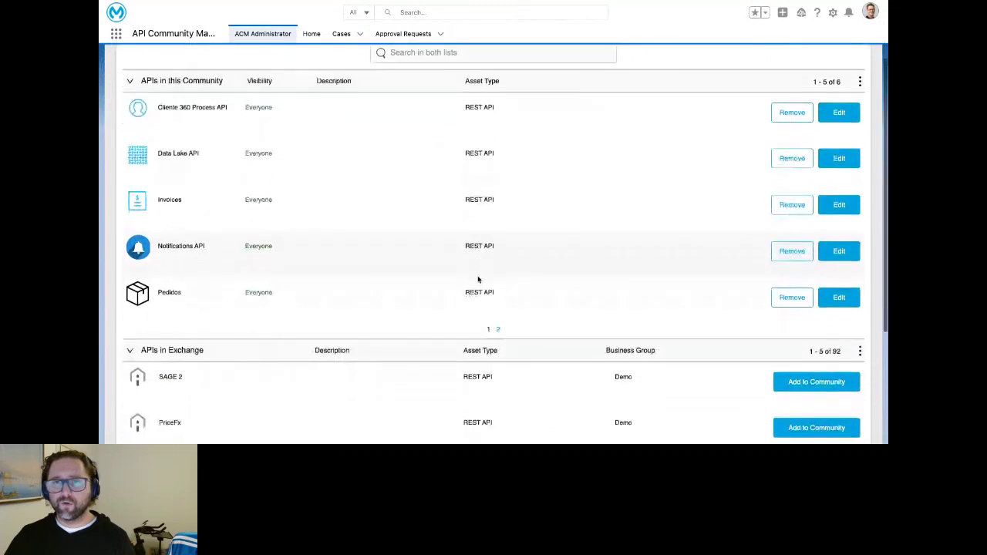
scroll(478, 280, "up", 1)
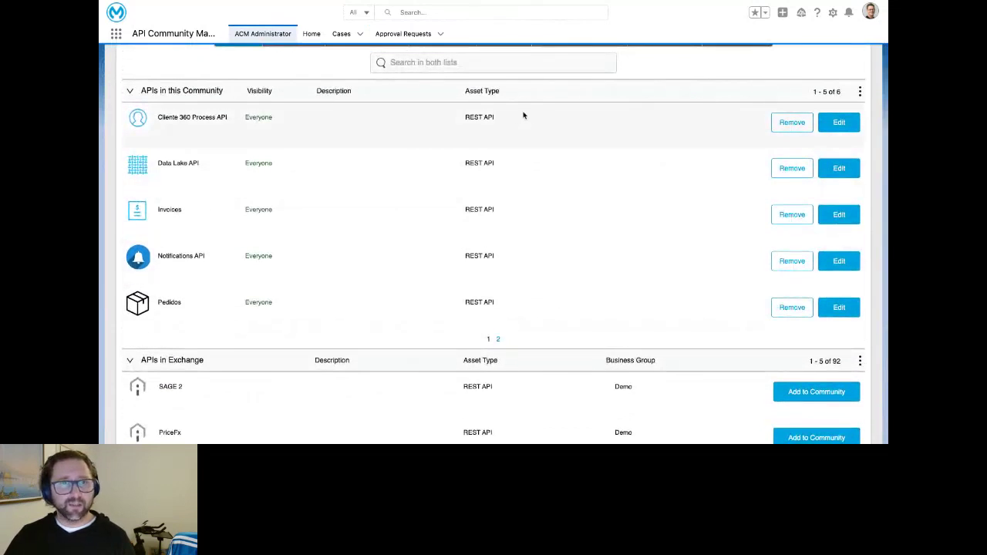
scroll(517, 302, "down", 3)
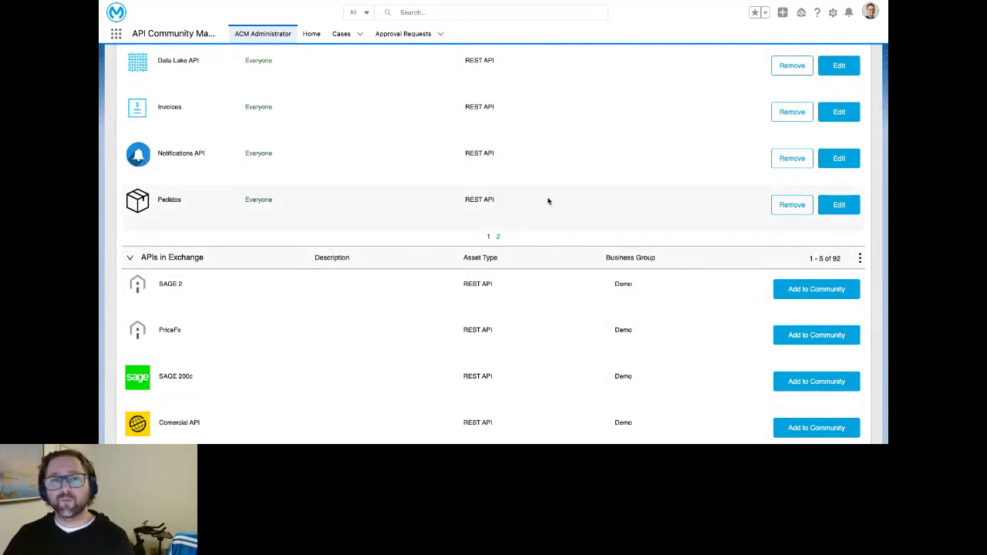
left_click(802, 293)
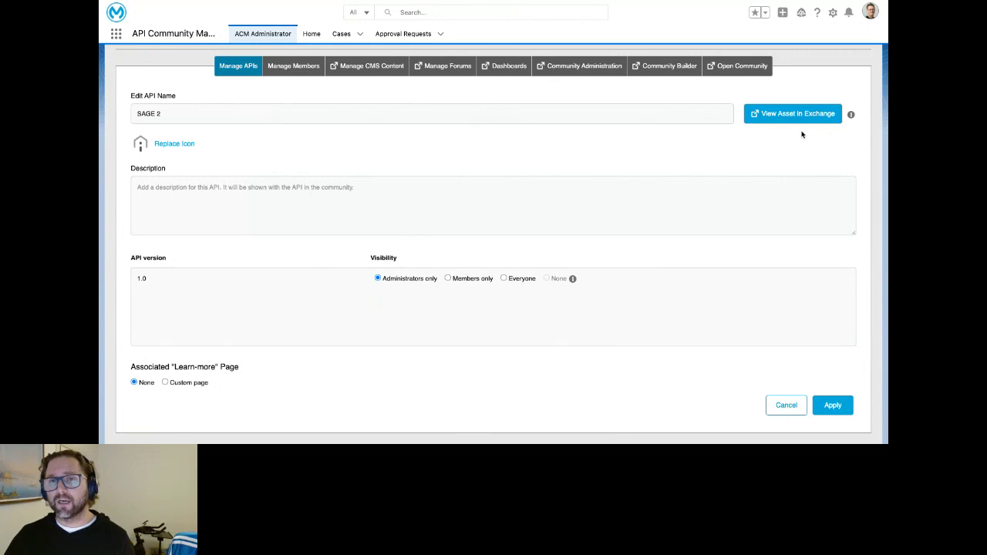
left_click(787, 407)
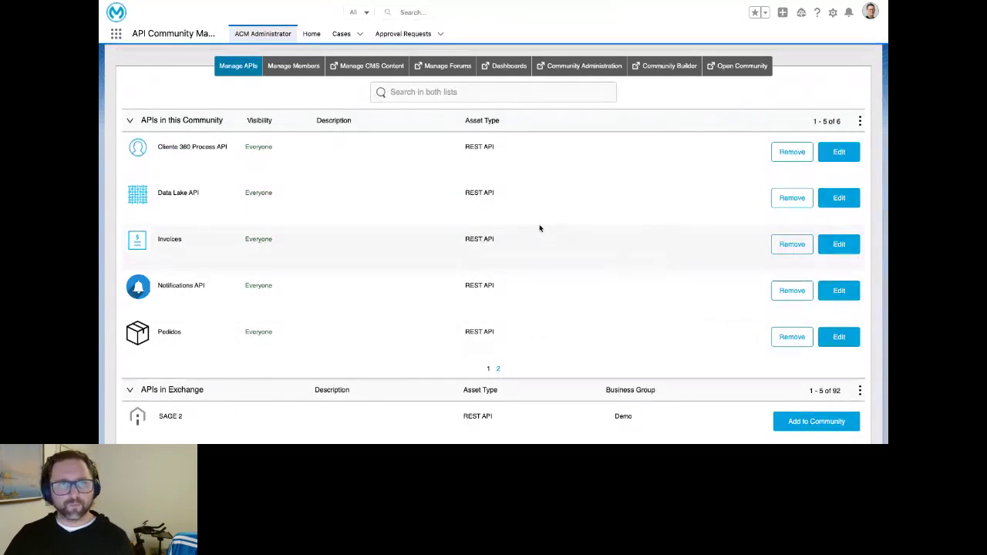
Step: Switch from API Community Manager back to the presentation's NTO Manager persona slide
key("ctrl+Left")
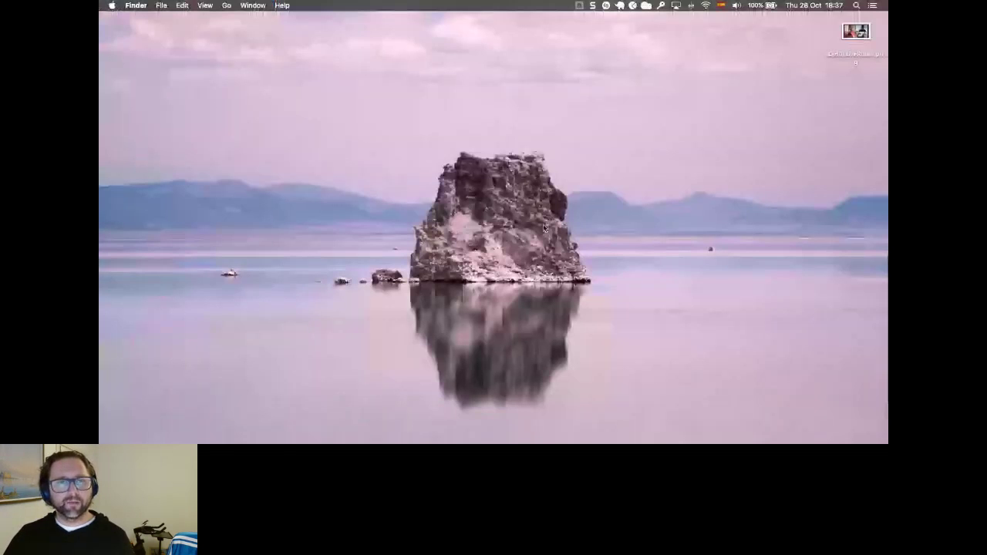
key("ctrl+Right")
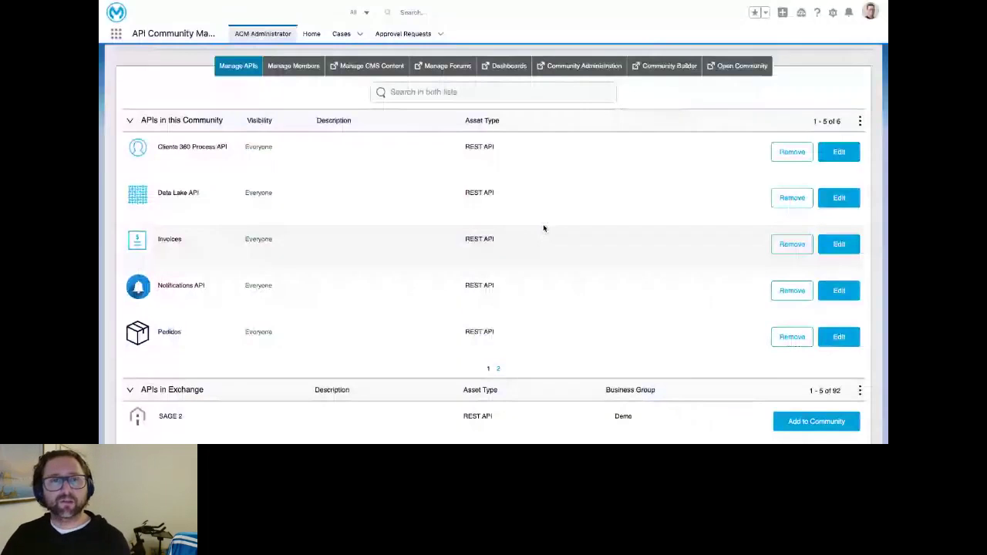
key("ctrl+Up")
left_click(364, 44)
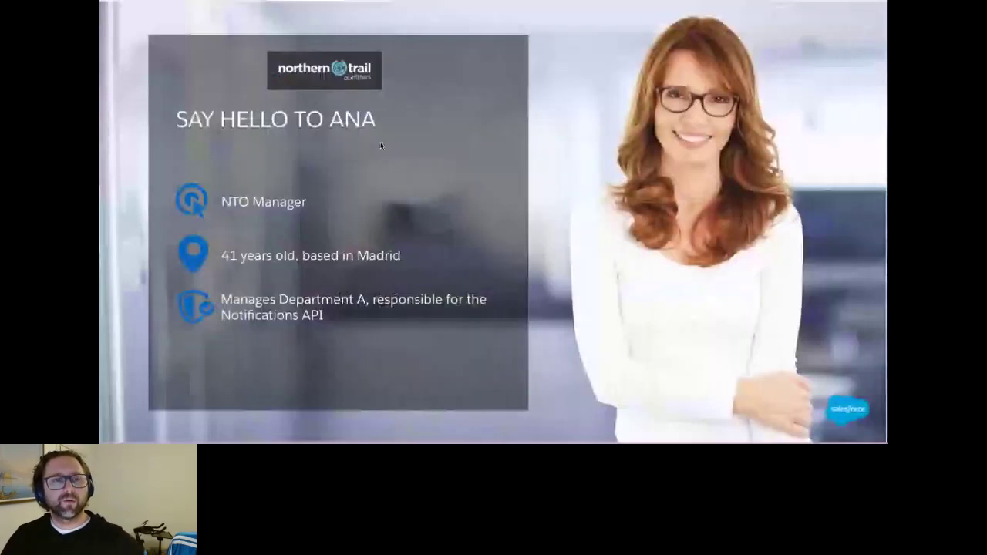
Step: Advance the presentation past the approval e-mail slide to the NTO Publisher persona slide
left_click(391, 191)
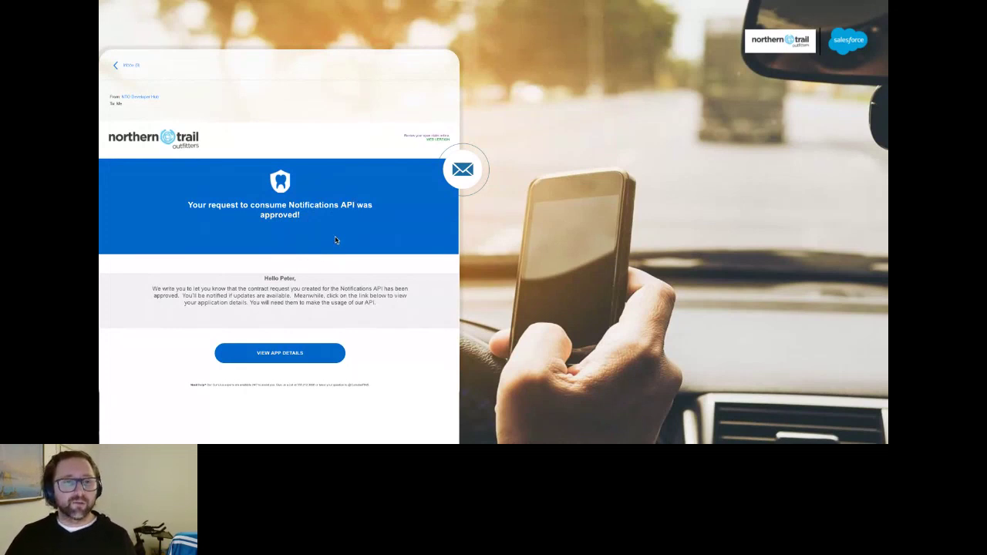
key("Right")
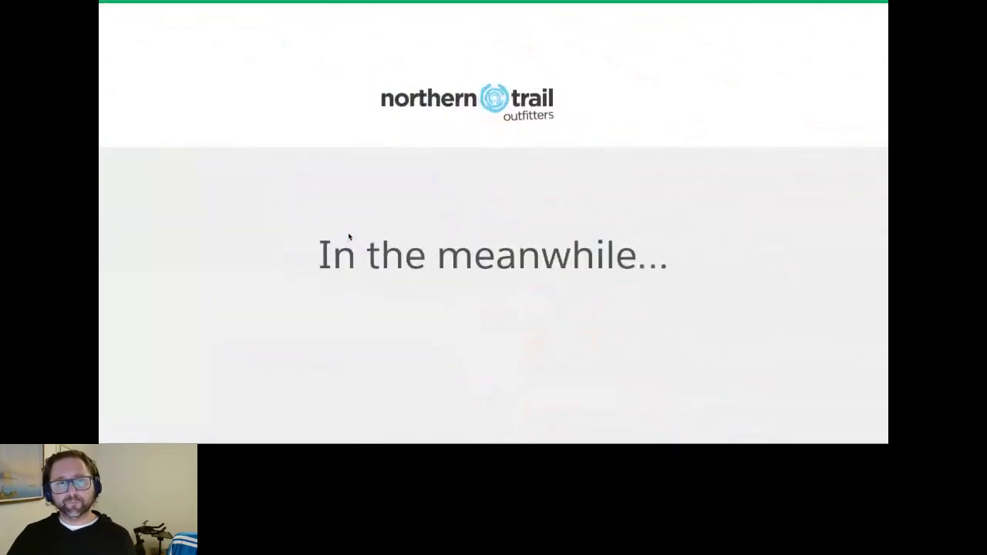
key("Right")
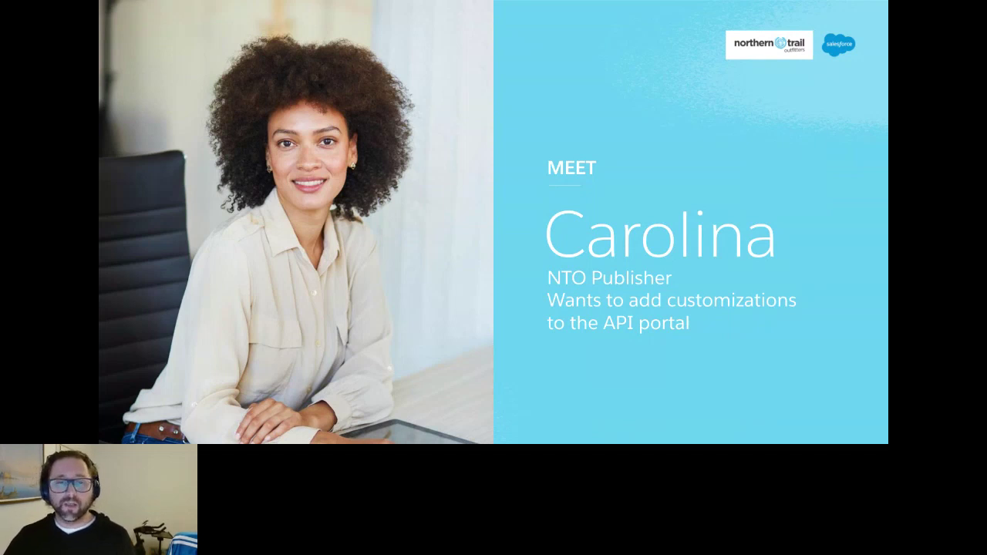
Step: Switch from the presentation to API Community Manager in Salesforce and open the community's site in Community Builder
key("ctrl+Right")
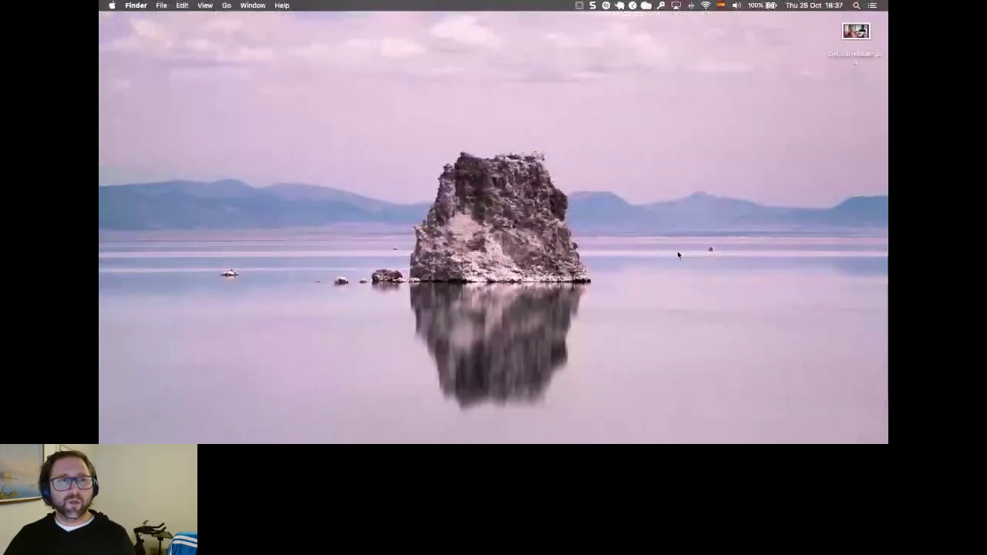
key("ctrl+Up")
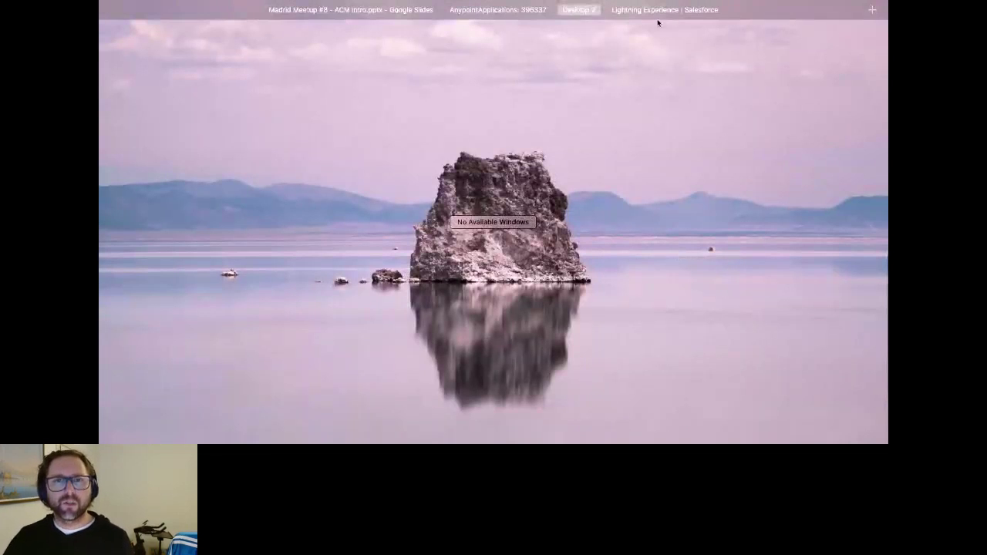
left_click(659, 32)
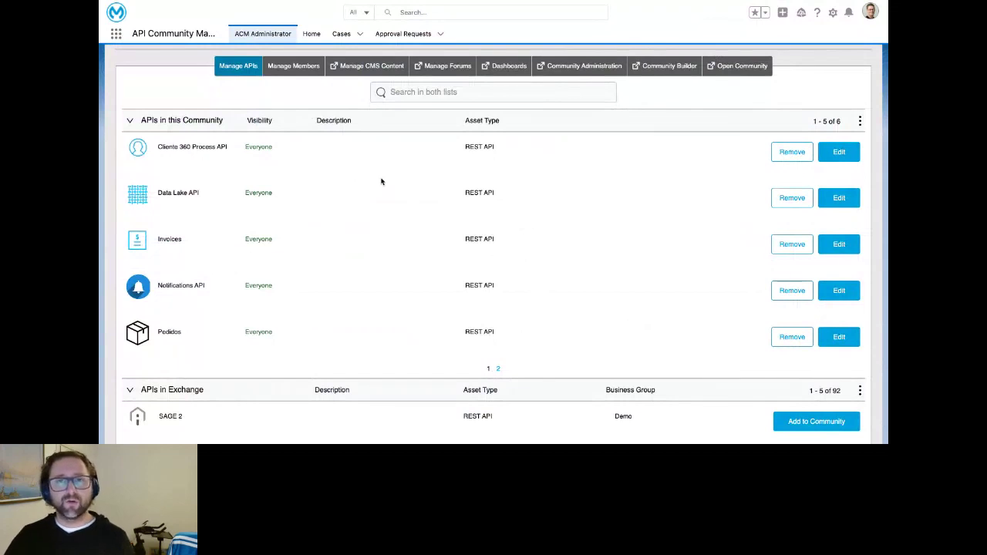
left_click(665, 68)
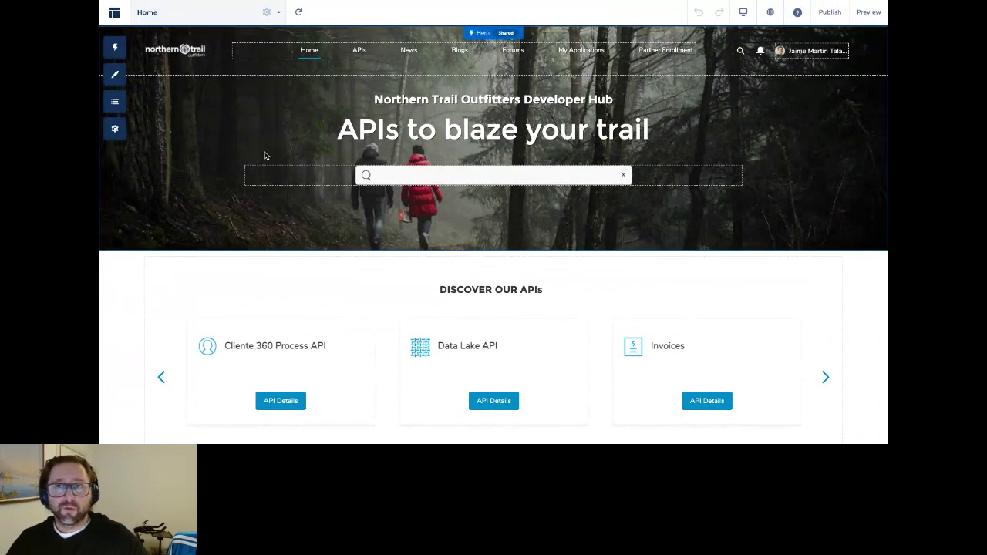
Step: Review the available site themes, including the Build Your Own option, and leave the gallery without changing the theme
left_click(118, 76)
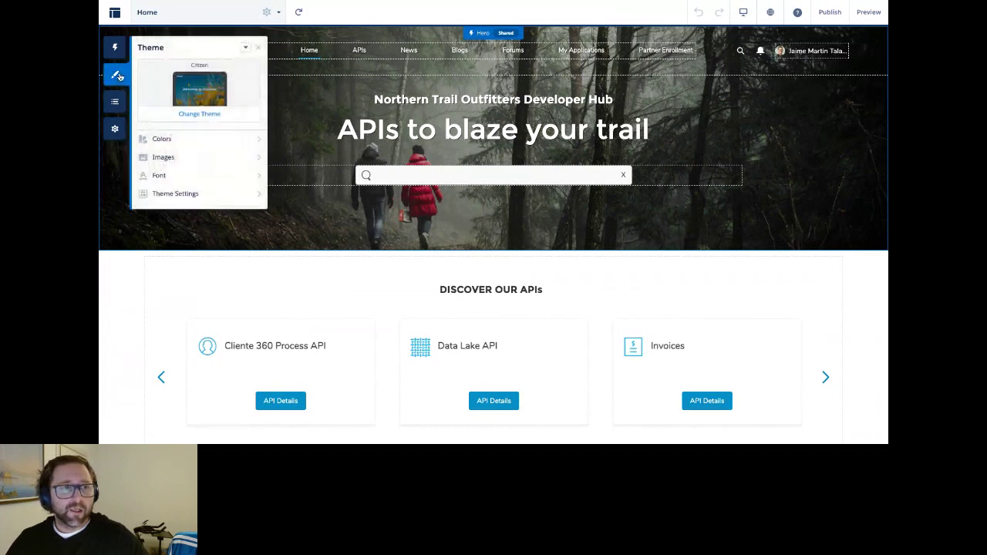
left_click(199, 115)
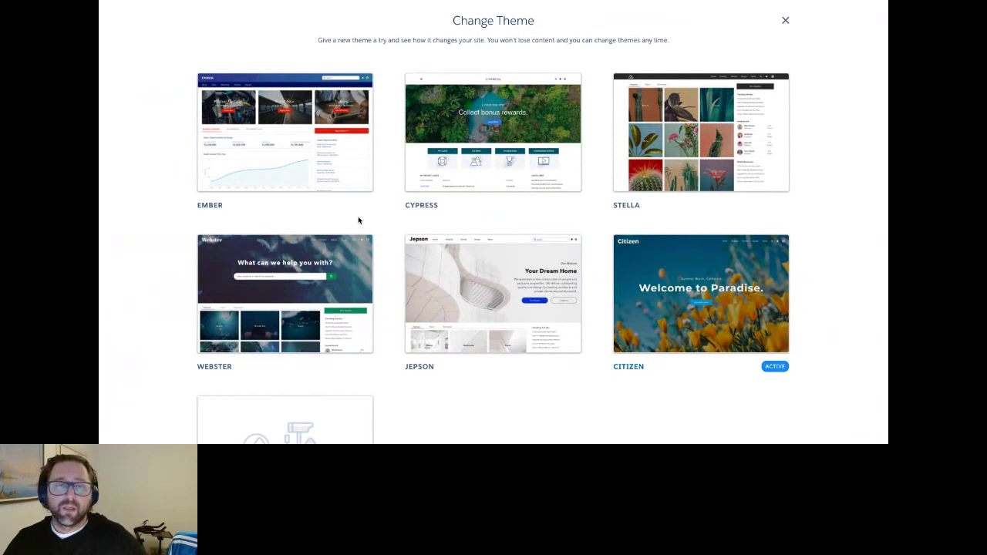
scroll(358, 220, "down", 3)
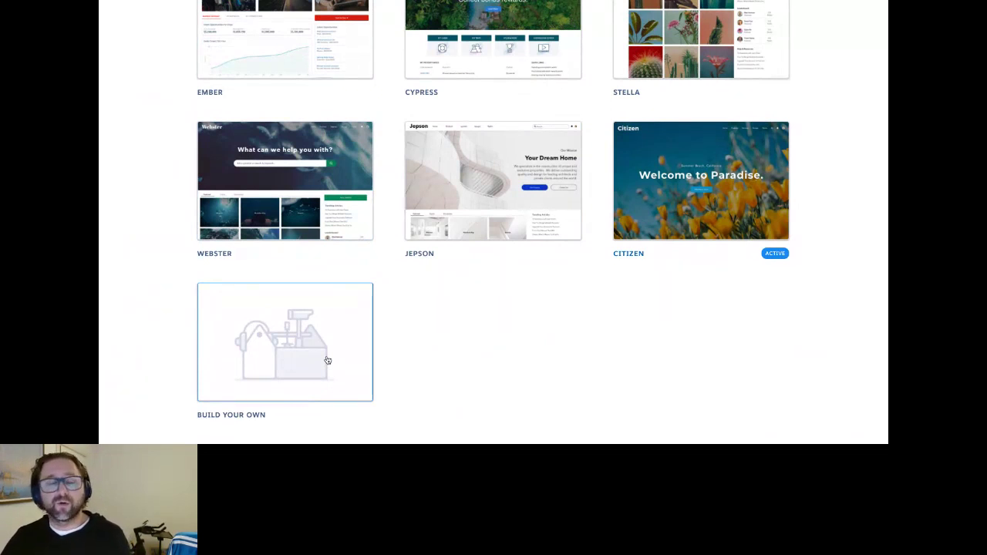
scroll(427, 377, "up", 2)
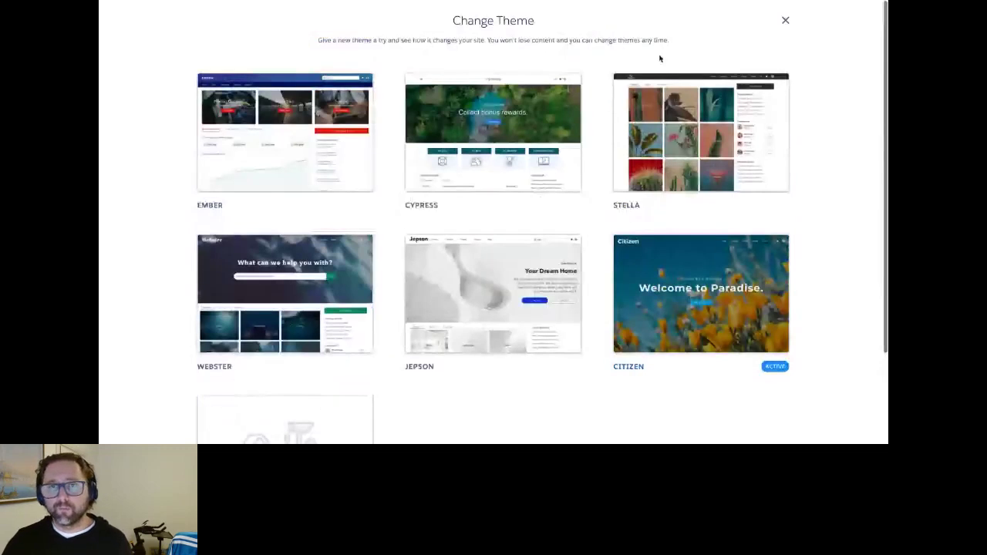
left_click(787, 21)
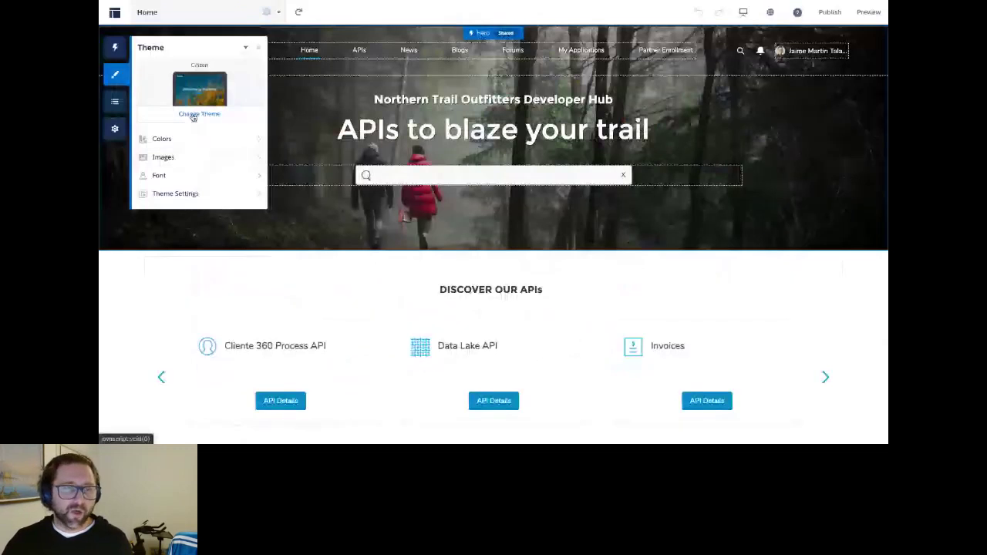
Step: Inspect the theme's company logo and login page background image settings, and leave the theme settings
left_click(206, 157)
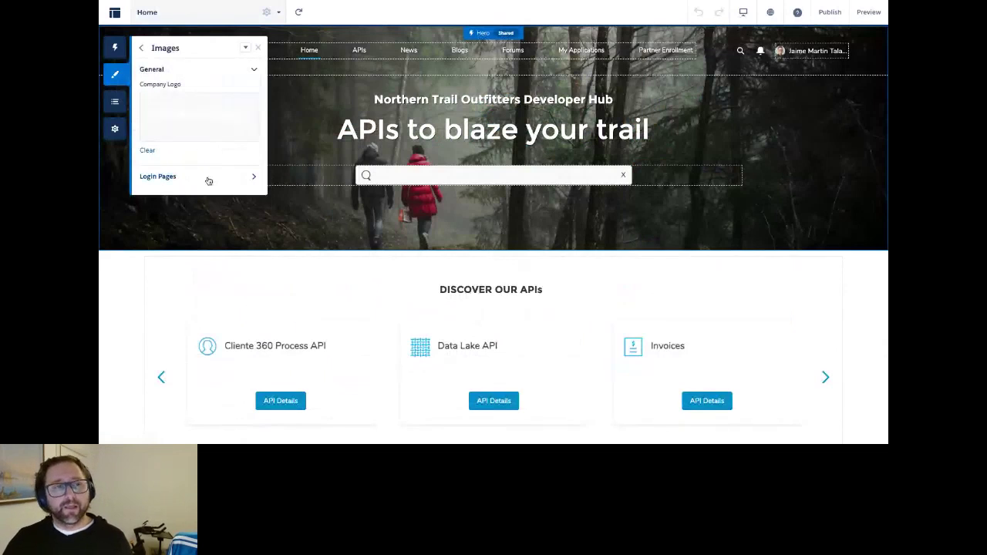
left_click(207, 179)
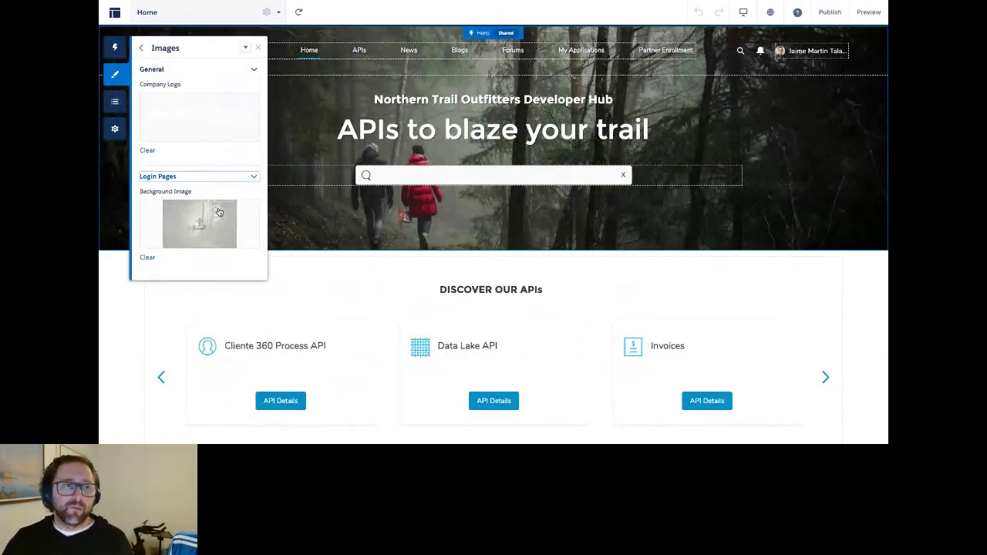
left_click(140, 49)
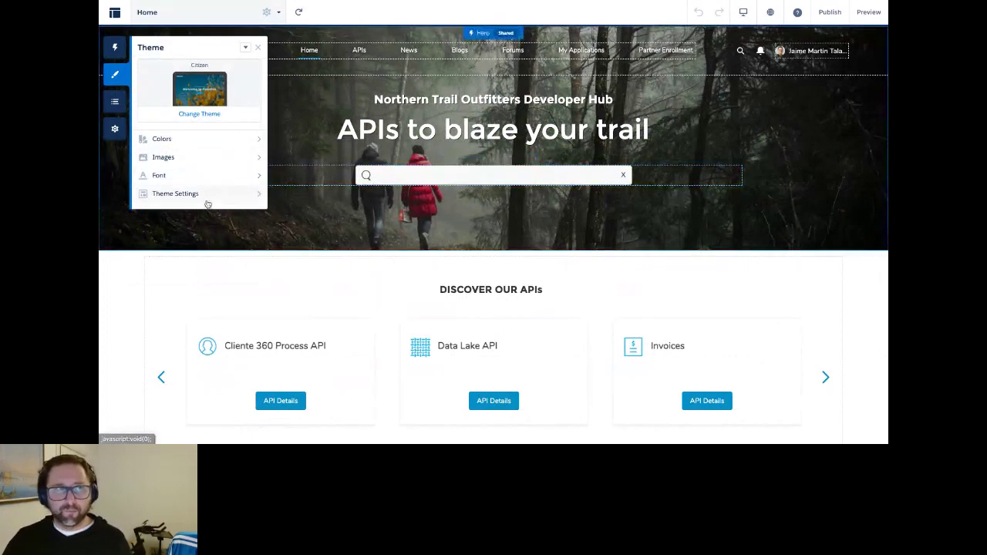
left_click(132, 286)
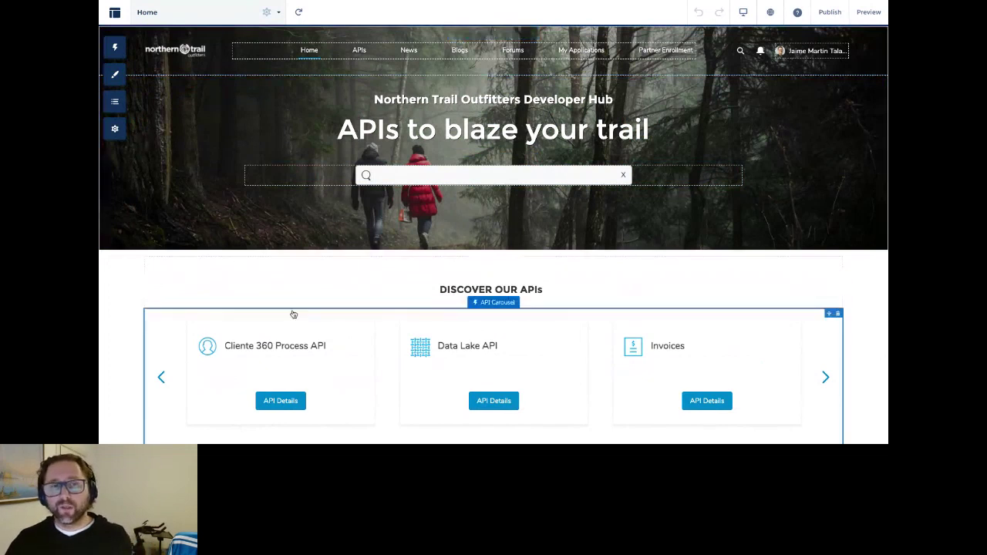
Step: Add a Calendar component to the Home page between the hero banner and the Discover Our APIs section
left_click(114, 48)
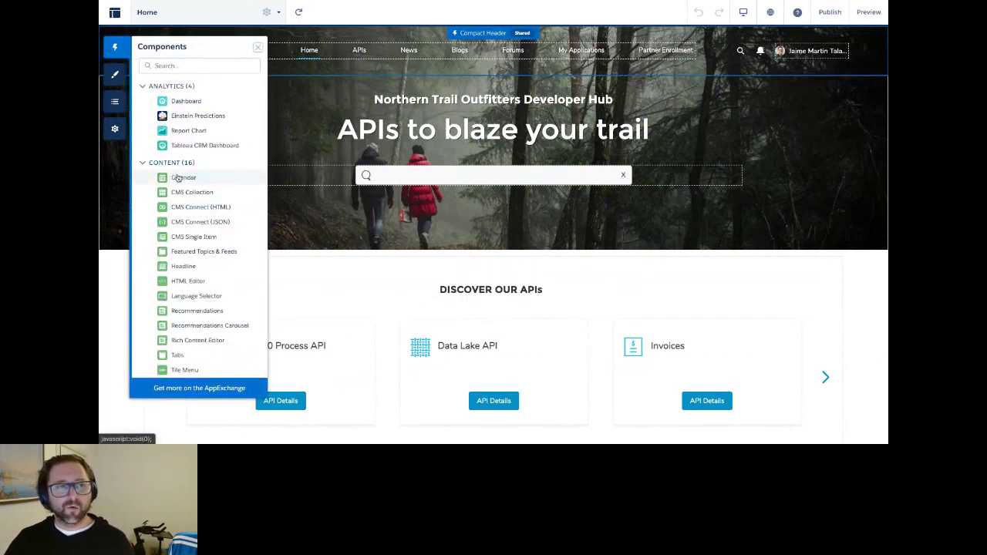
left_click_drag(170, 179, 468, 269)
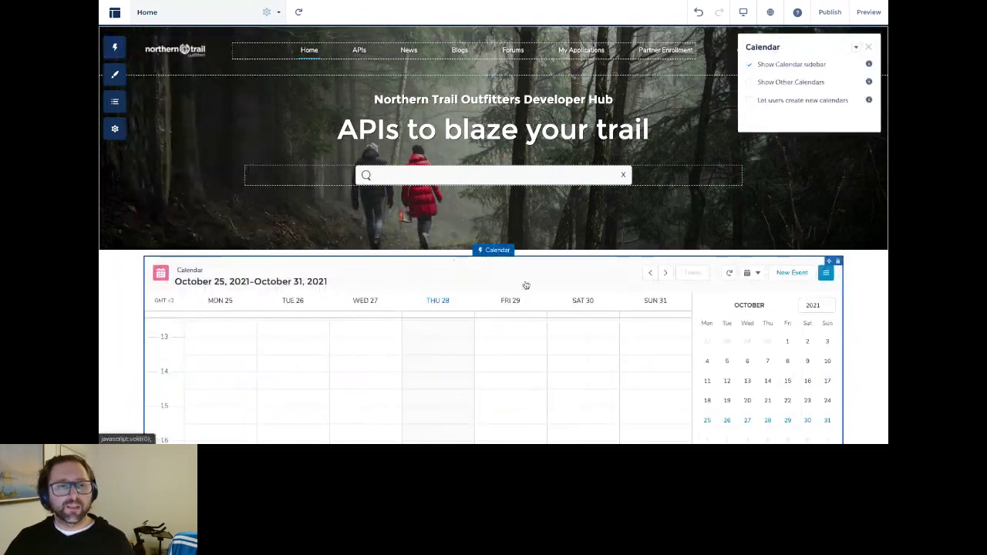
scroll(630, 288, "down", 2)
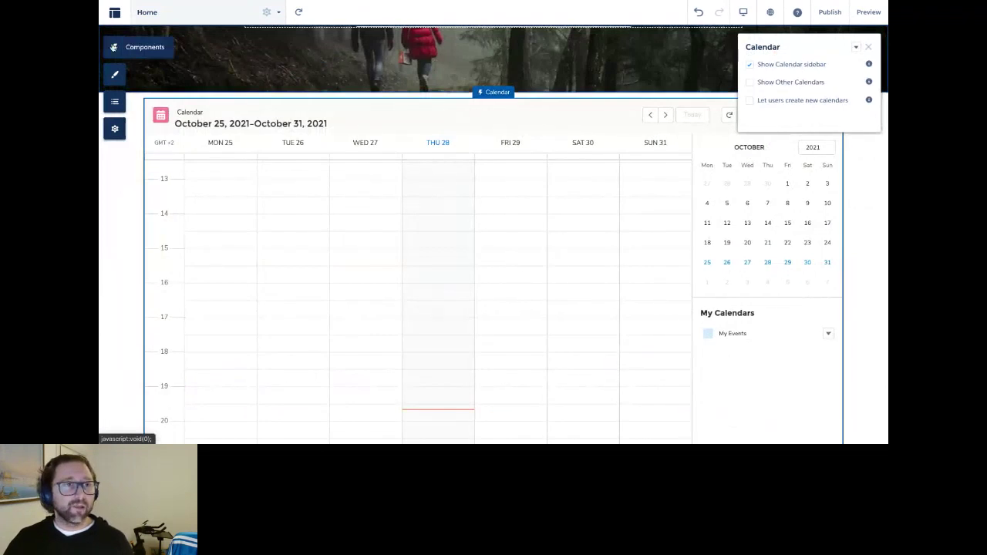
Step: Browse the available page components from Content through Process Automation, Records and Sales to the Custom Components group
left_click(115, 47)
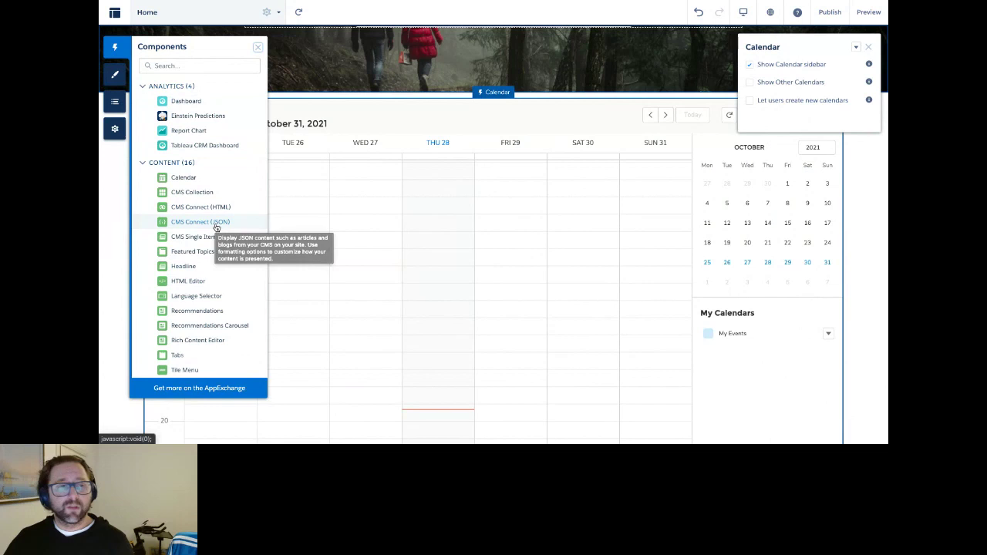
scroll(203, 343, "down", 5)
scroll(203, 342, "down", 5)
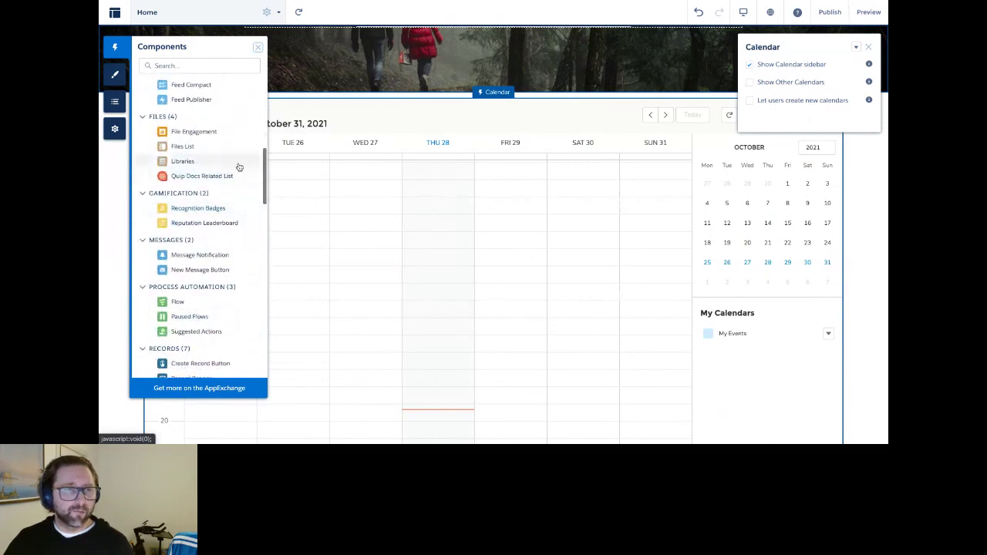
scroll(197, 290, "down", 1)
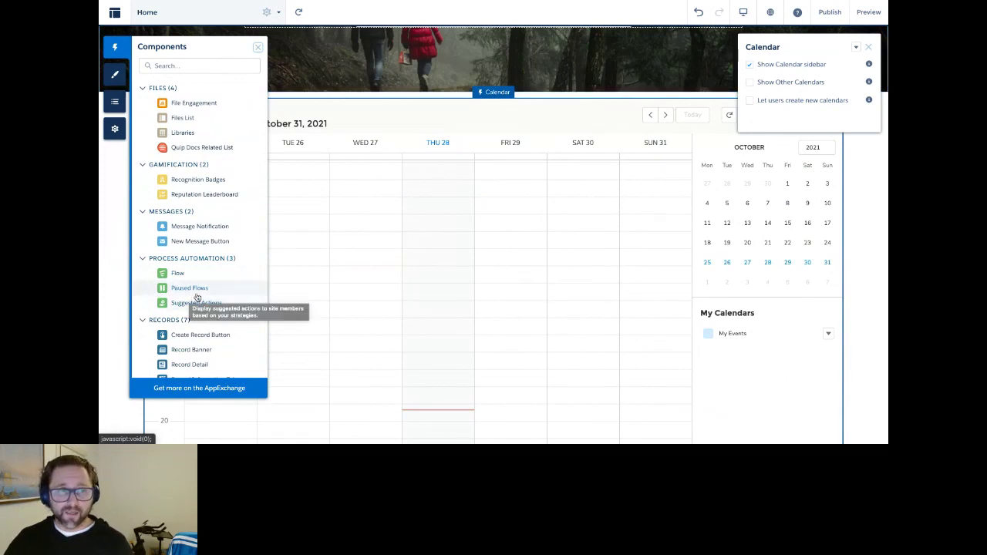
scroll(193, 298, "down", 4)
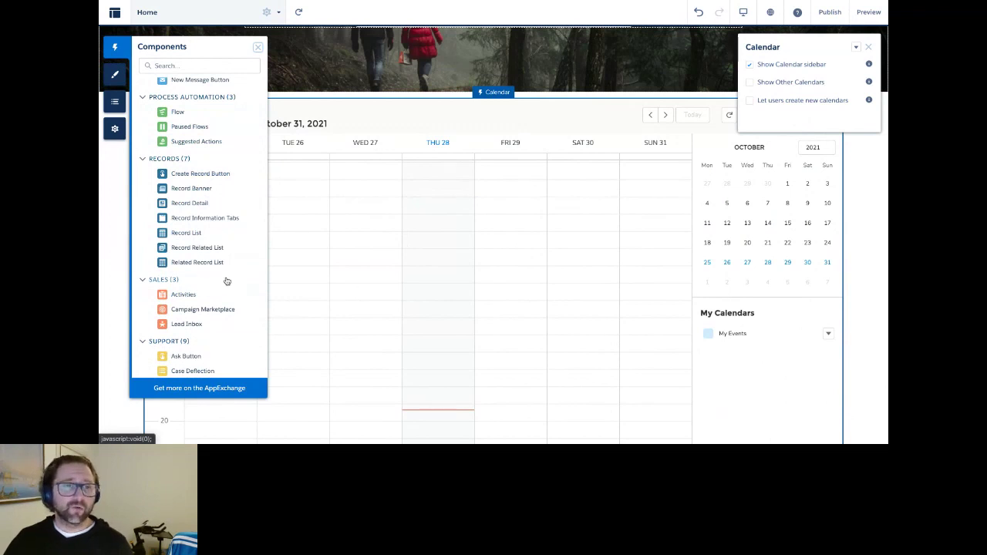
scroll(212, 283, "down", 5)
scroll(212, 283, "down", 6)
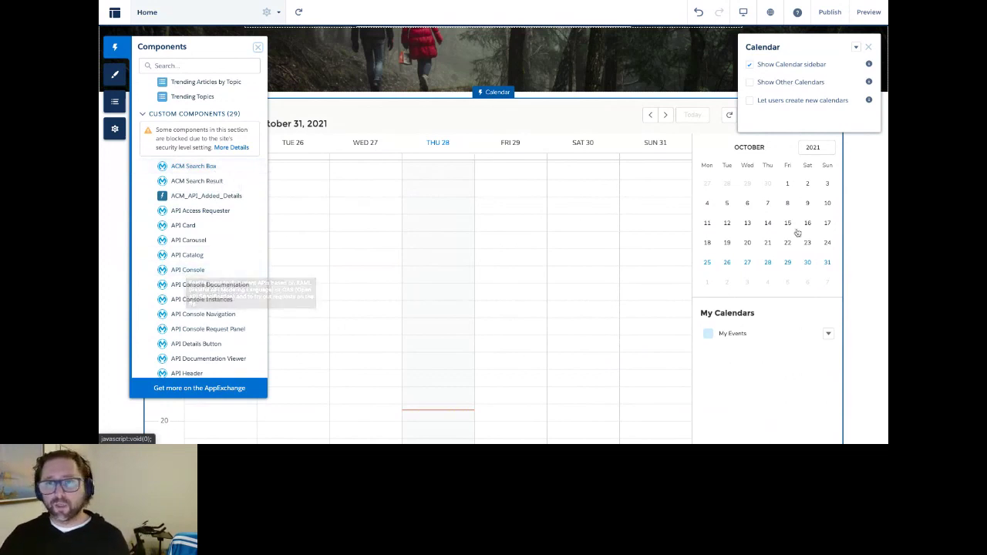
Step: Delete the Calendar component from the Home page and confirm the deletion
left_click(857, 192)
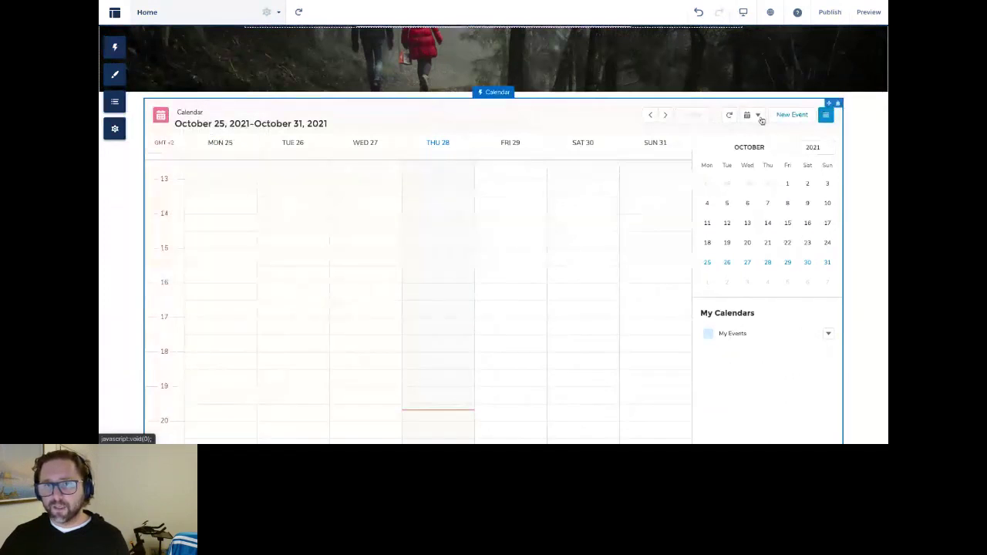
left_click(837, 104)
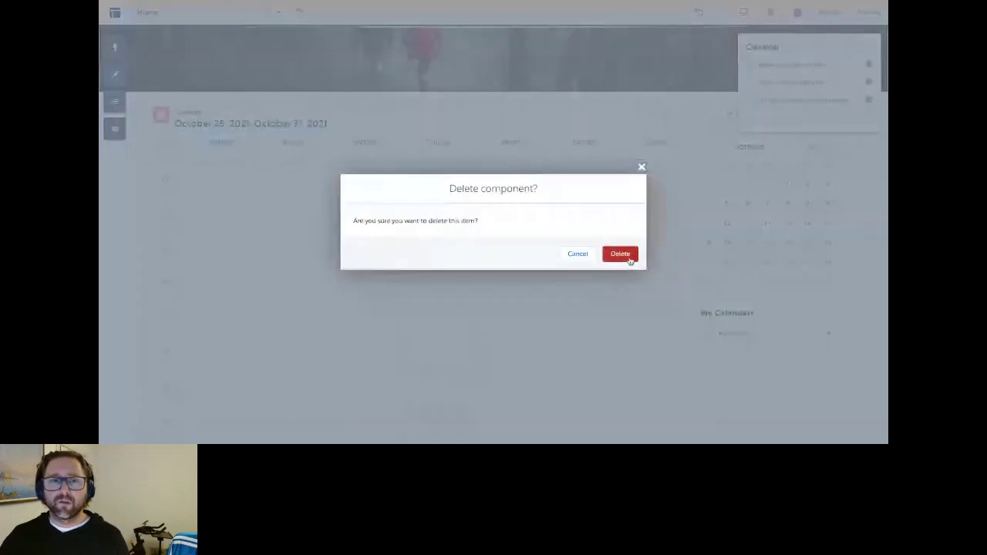
left_click(630, 261)
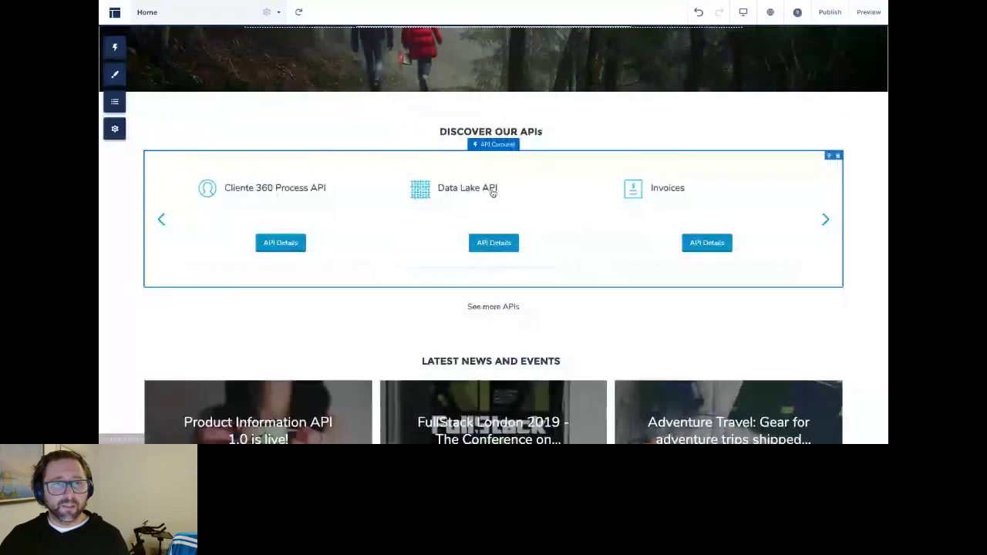
Step: Set the API Carousel under Discover Our APIs to display 2 rows and look over its card settings
left_click(545, 173)
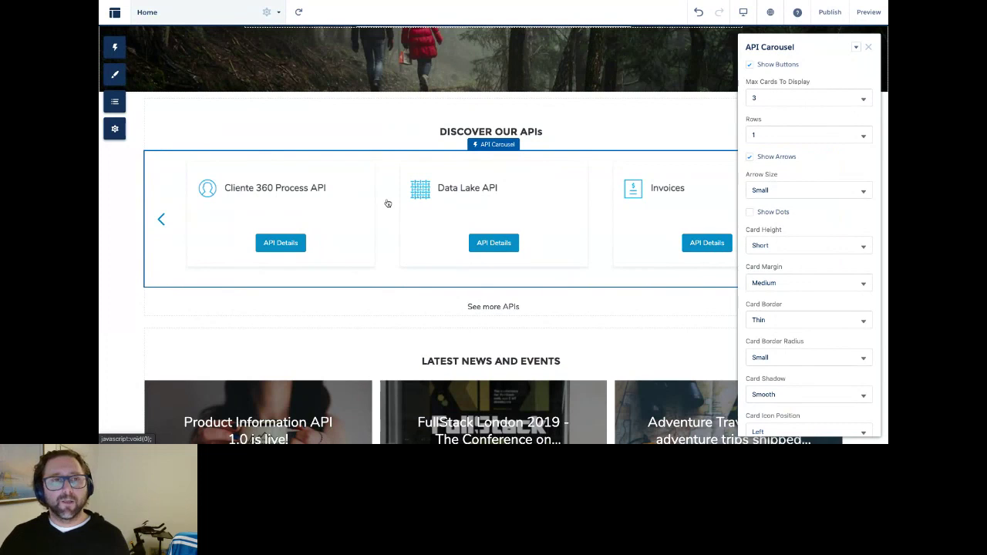
left_click(820, 138)
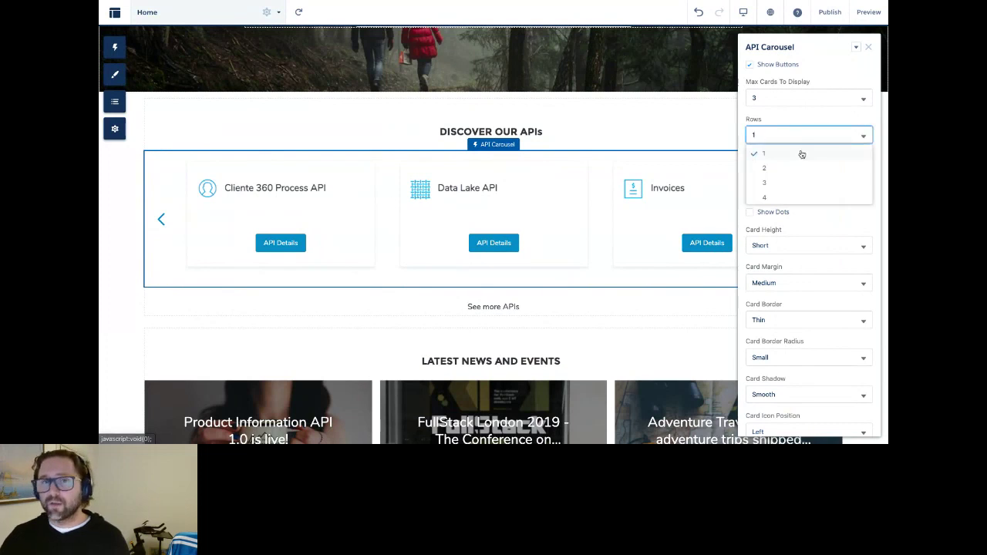
left_click(778, 167)
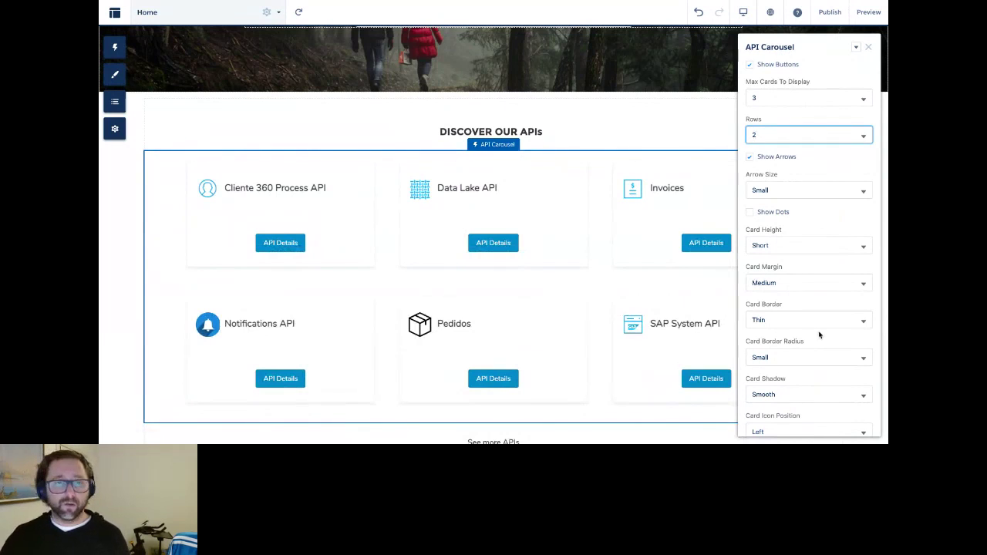
scroll(819, 334, "down", 1)
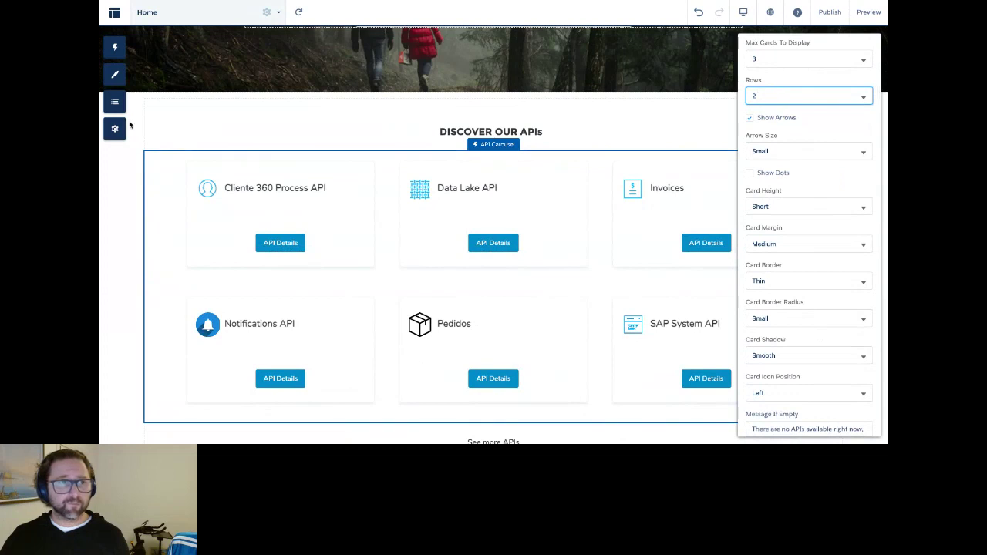
Step: Review the Custom Components group available for the page, from ACM Search Box down to the API and application components
left_click(114, 47)
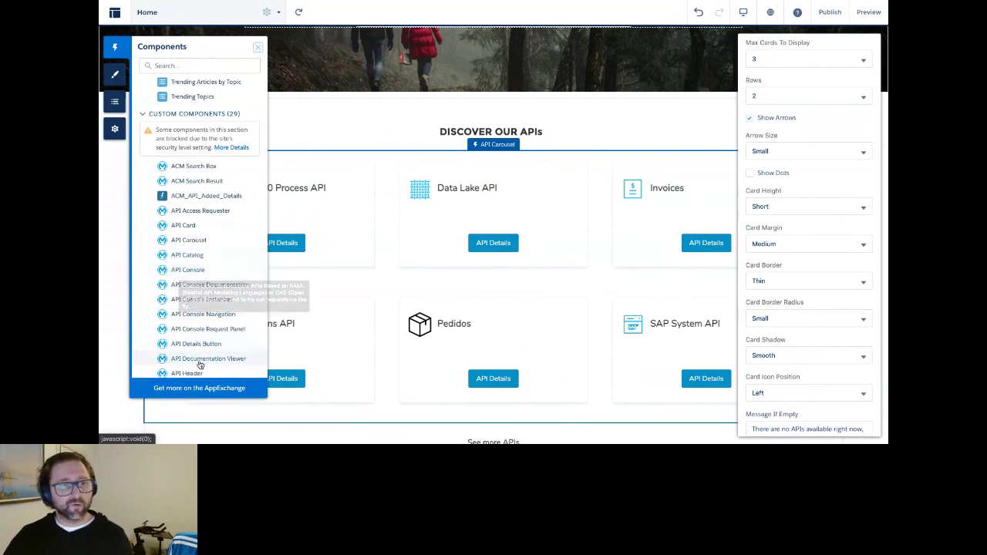
scroll(201, 340, "down", 1)
scroll(201, 341, "down", 1)
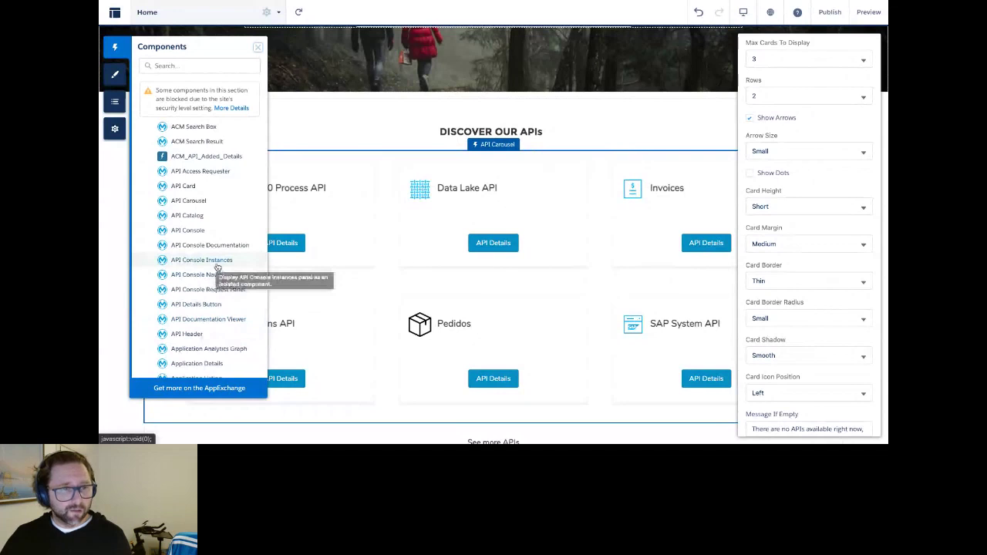
Step: Search the AppExchange component store for "twitter" components, and close the store and the component list
left_click(210, 387)
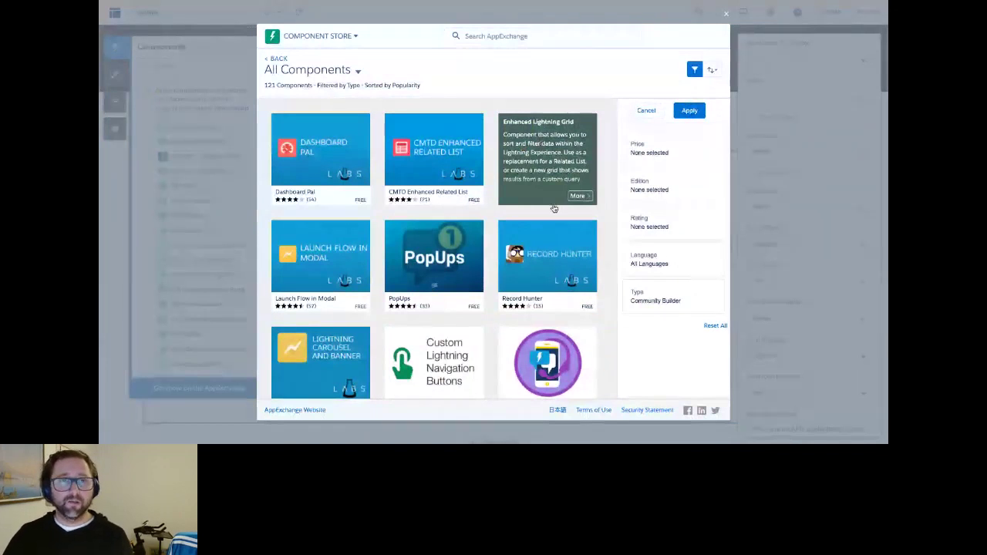
left_click(530, 34)
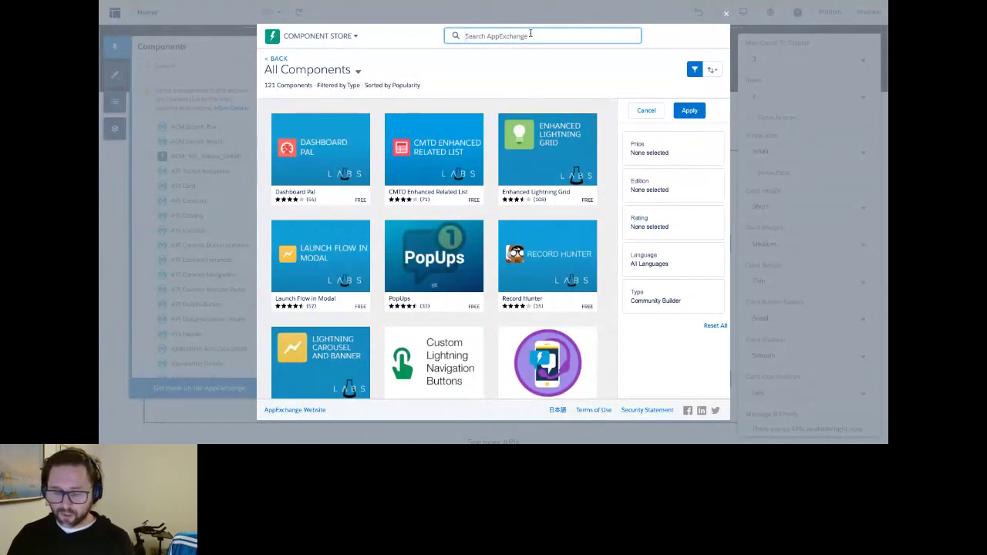
type("twitter")
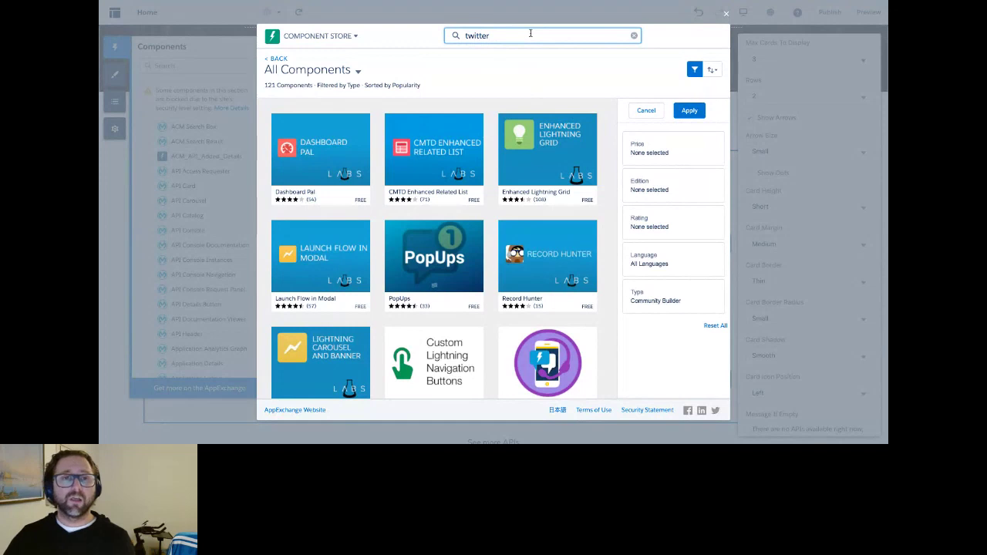
key("Return")
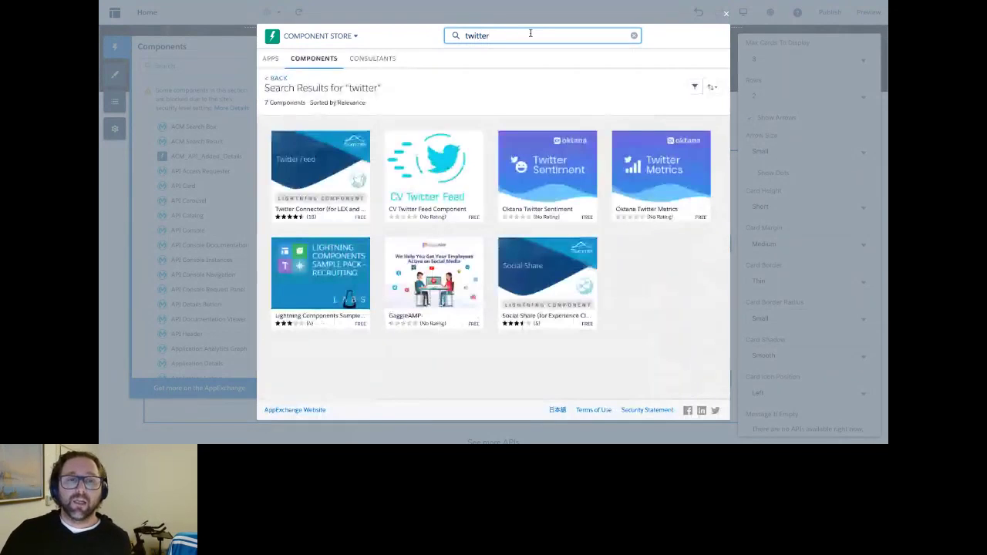
mouse_move(467, 216)
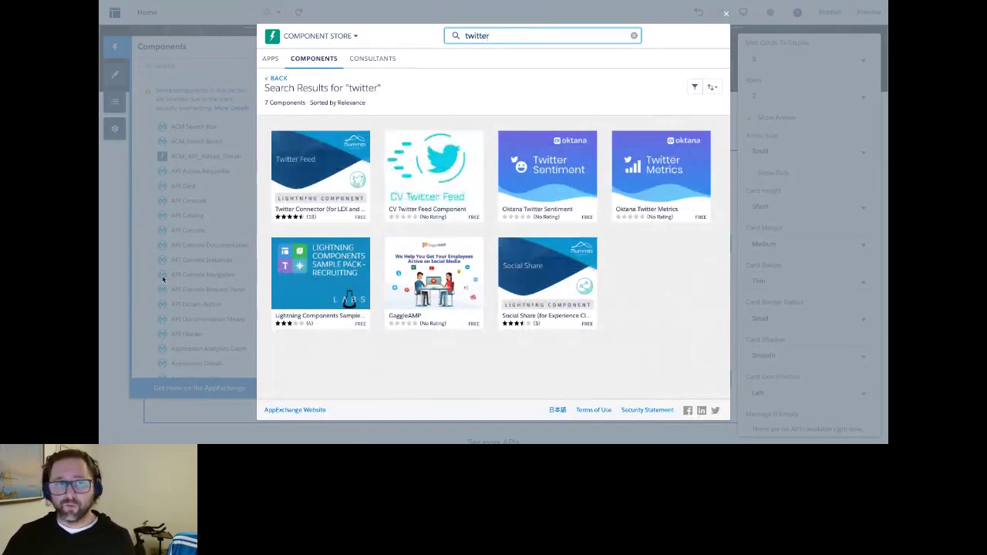
left_click(727, 15)
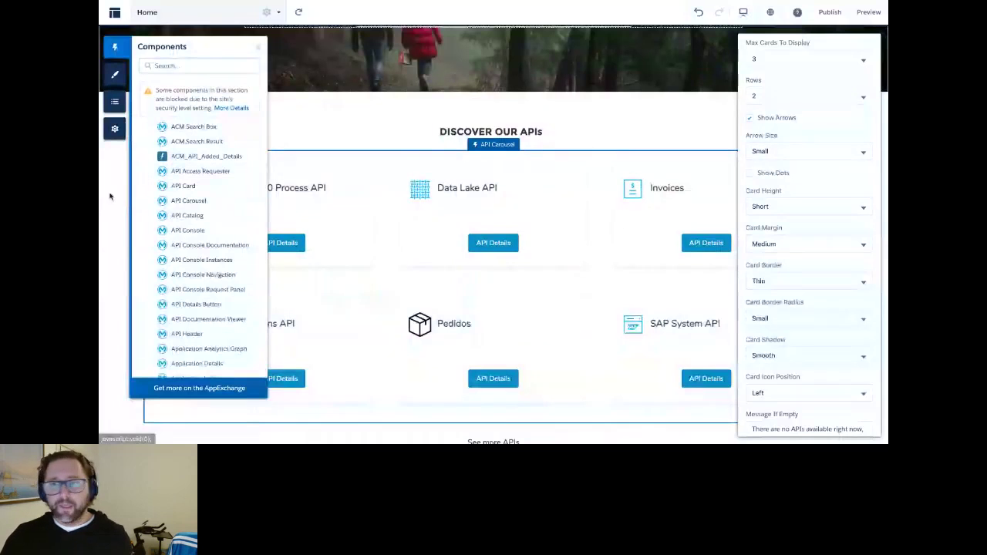
left_click(110, 193)
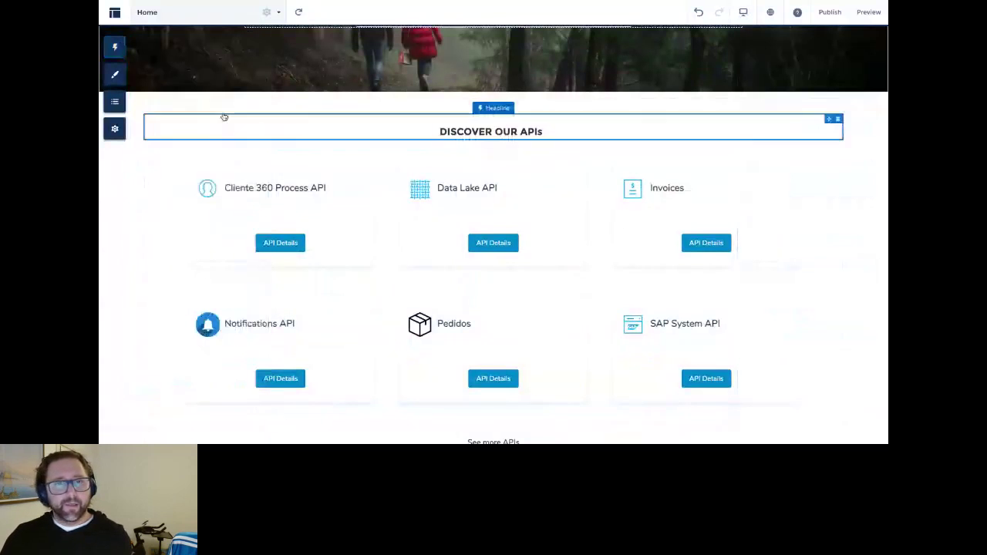
Step: Look over the Discover Our APIs section, preview the site and visit its API Catalog page
scroll(630, 325, "down", 1)
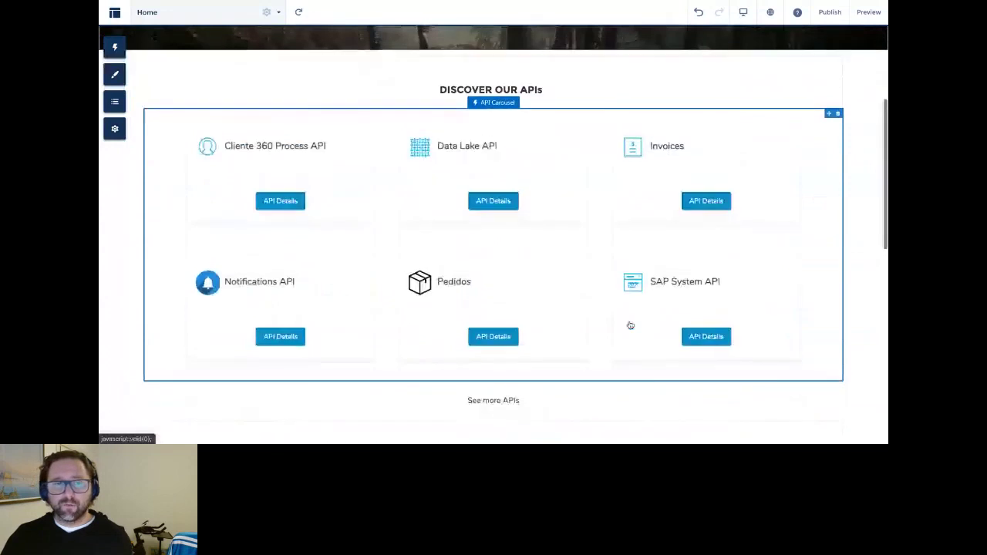
scroll(630, 325, "up", 1)
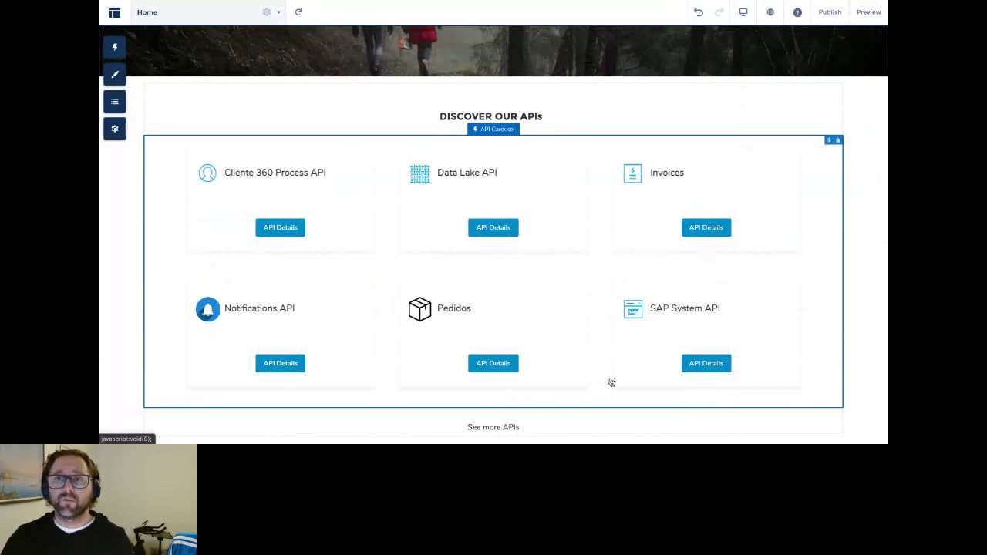
left_click(868, 11)
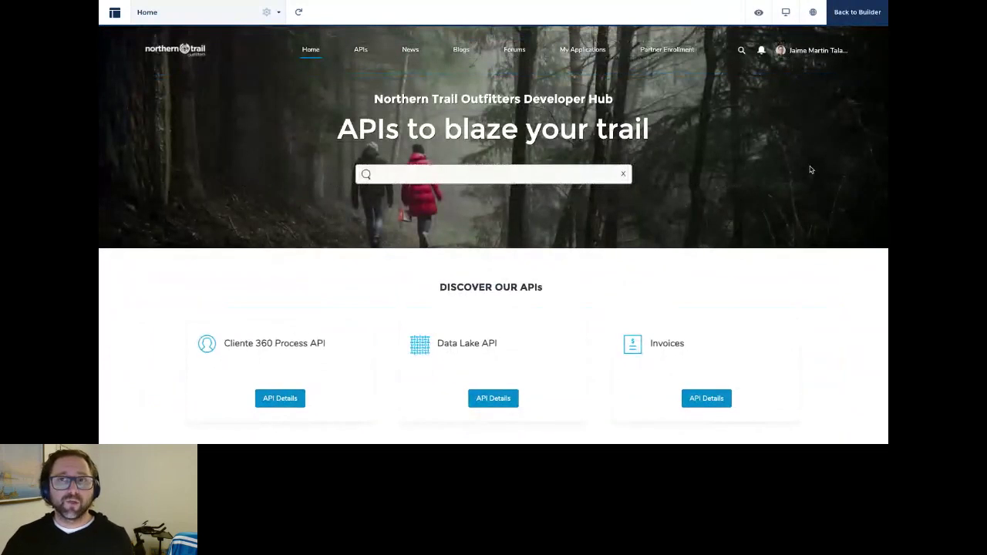
left_click(362, 53)
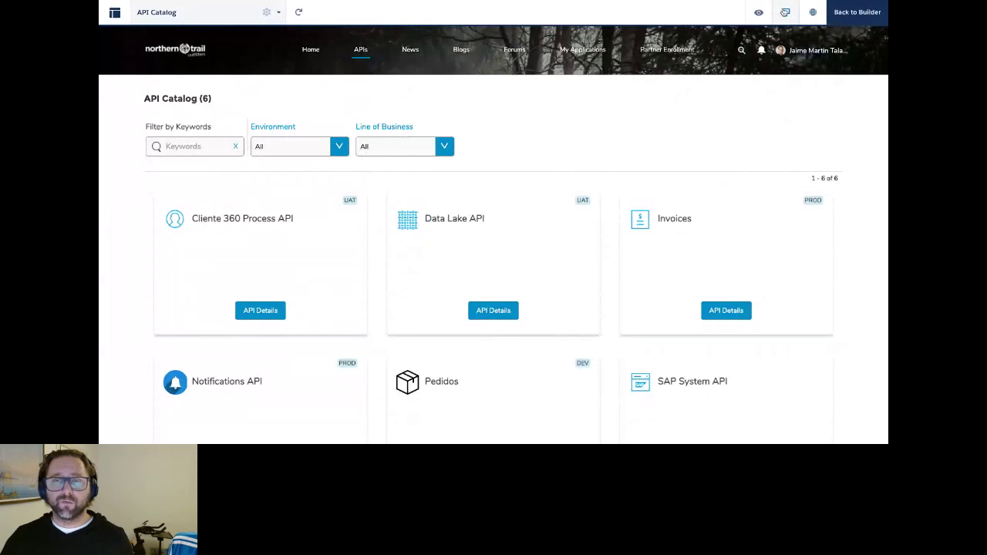
Step: Check the preview's available view modes, restart the preview and return to the Home page
left_click(785, 12)
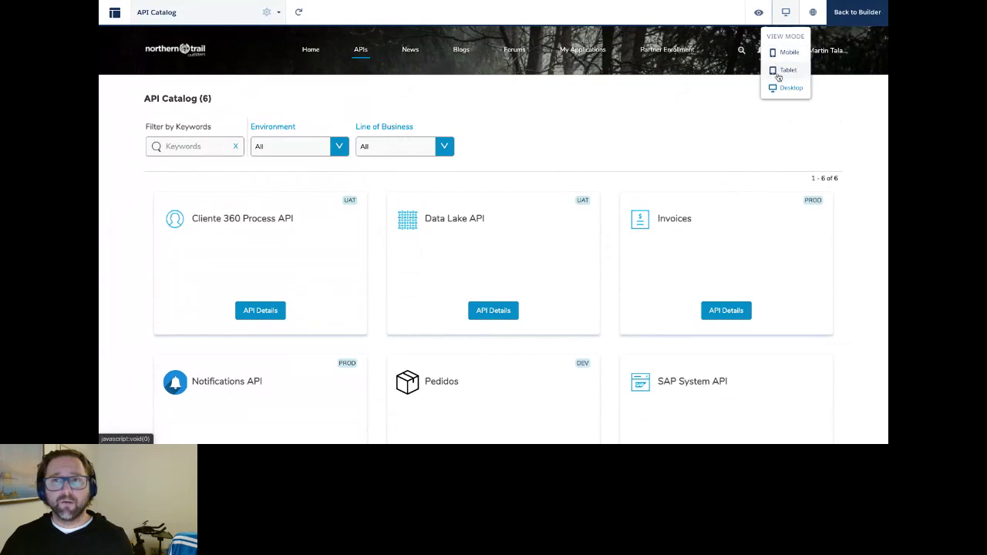
left_click(857, 16)
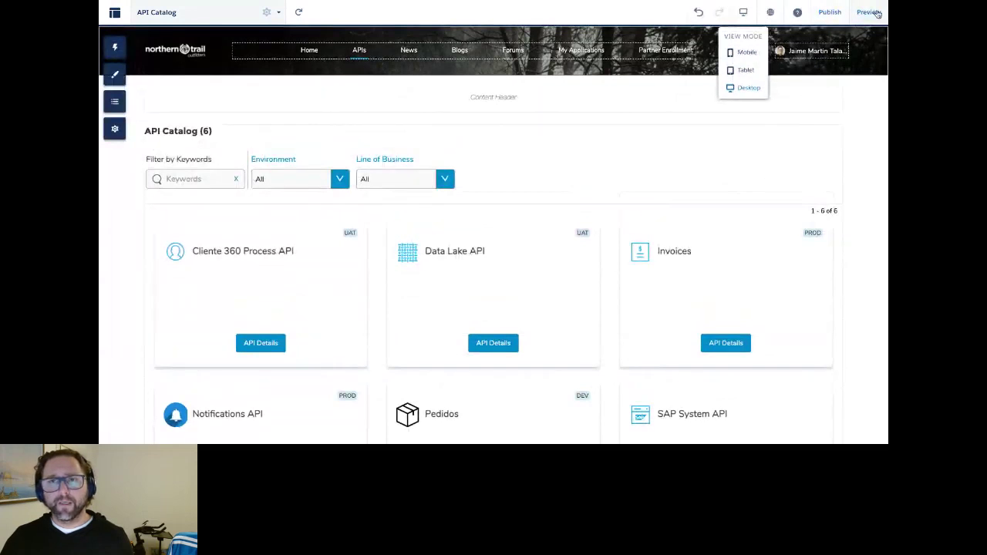
left_click(877, 13)
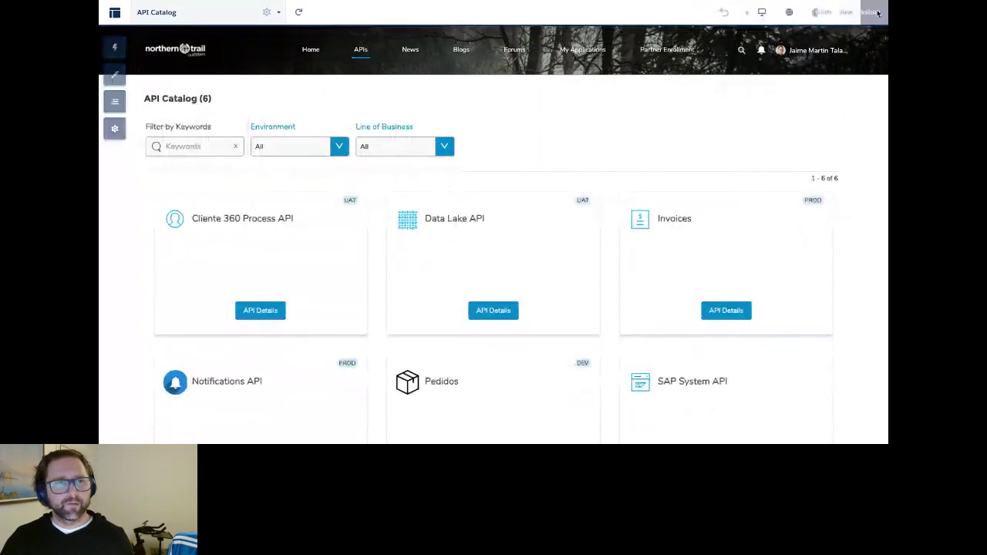
left_click(312, 50)
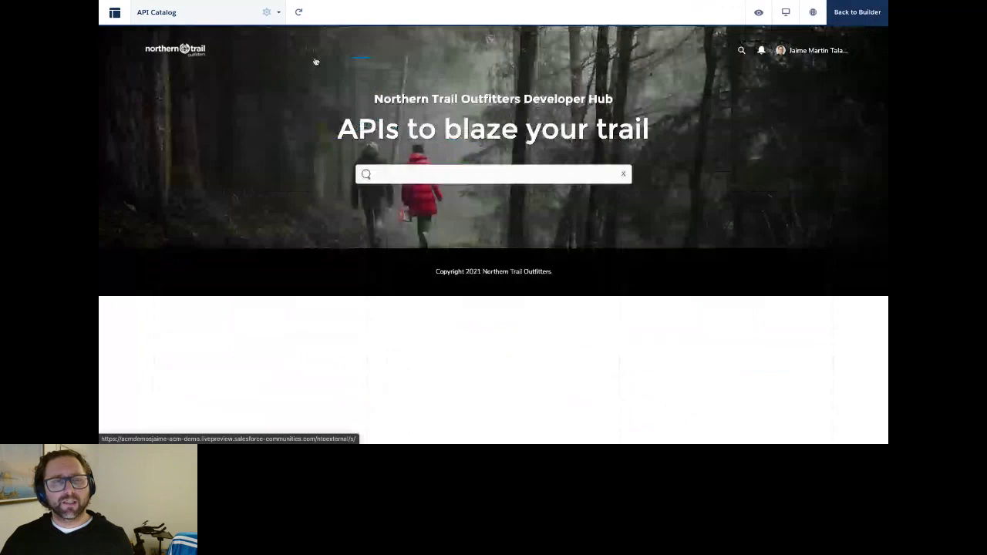
Step: Review the Home page's properties and duplicate its default page variation
left_click(280, 13)
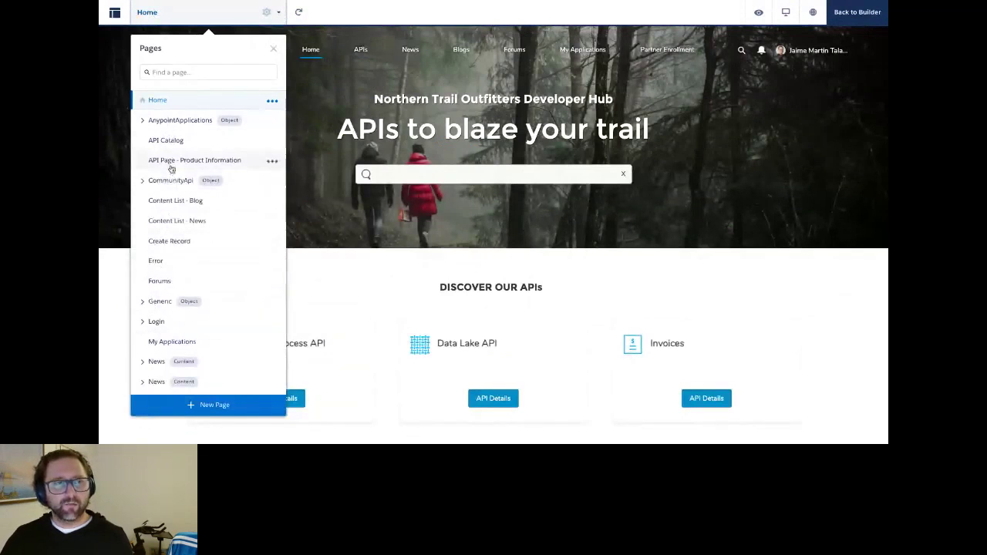
left_click(272, 101)
left_click(330, 100)
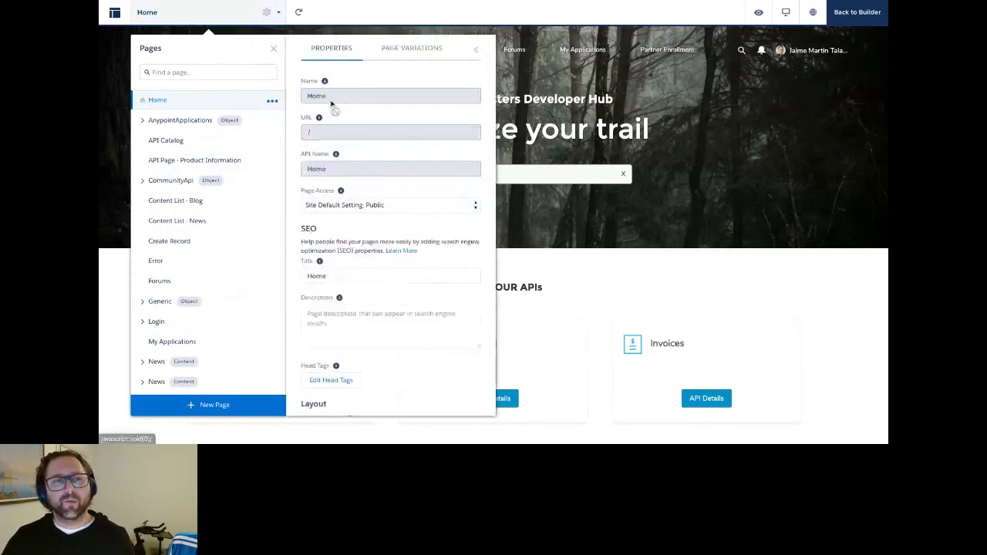
left_click(393, 48)
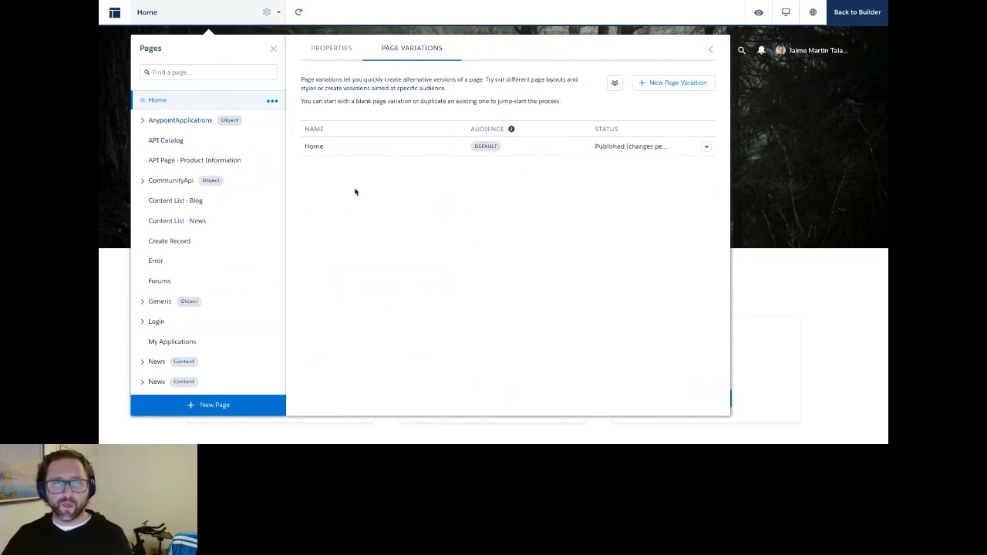
left_click(706, 146)
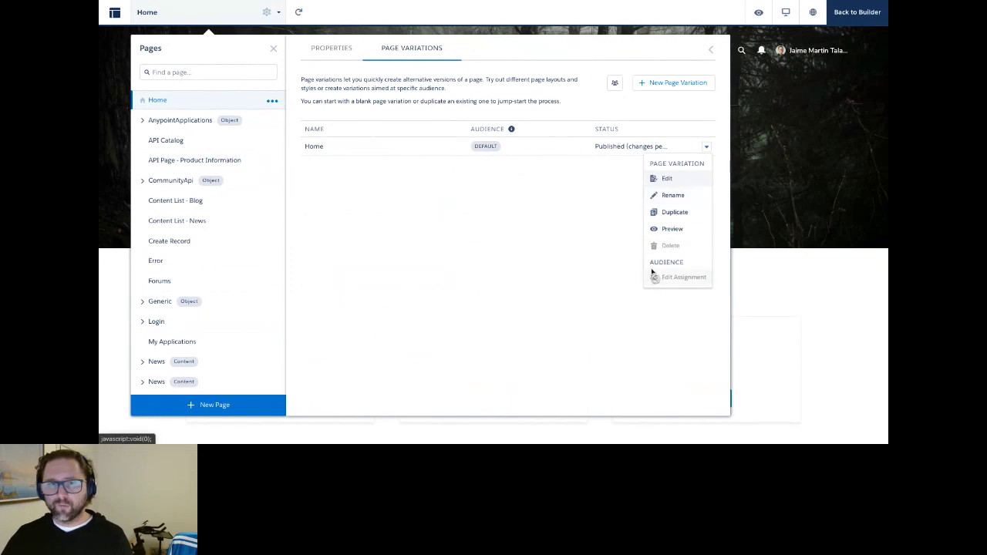
left_click(670, 213)
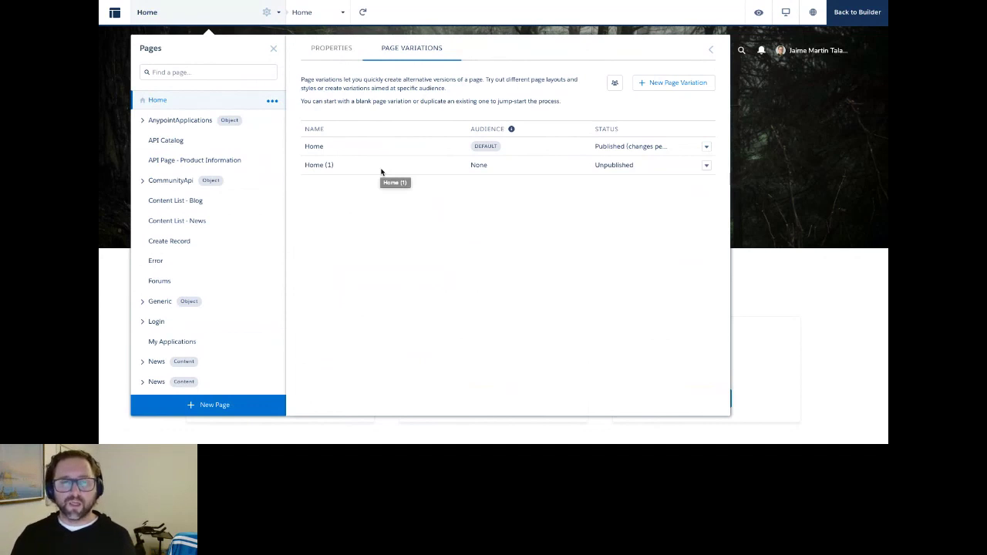
Step: Start assigning an audience to the Home (1) variation and name the new audience "Spanish Users"
left_click(707, 167)
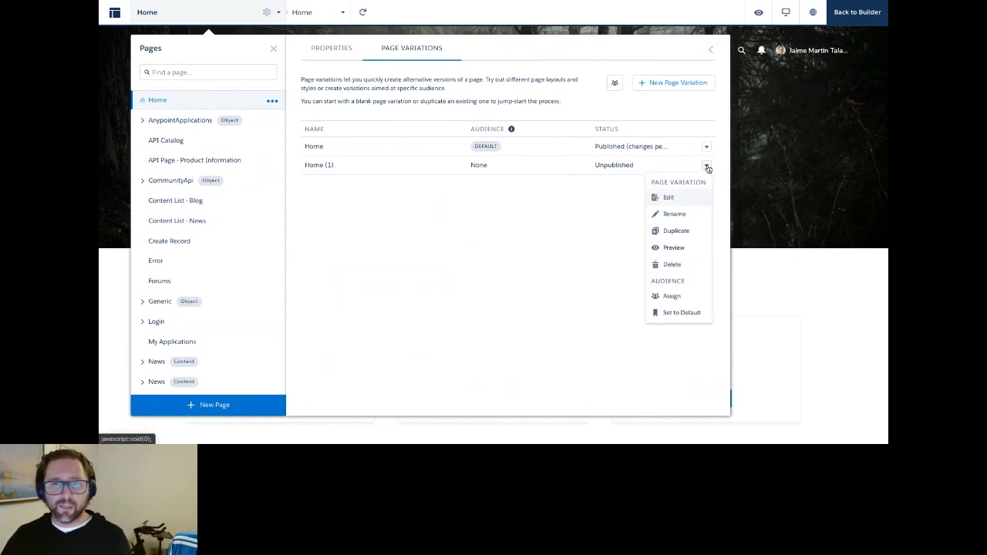
left_click(675, 297)
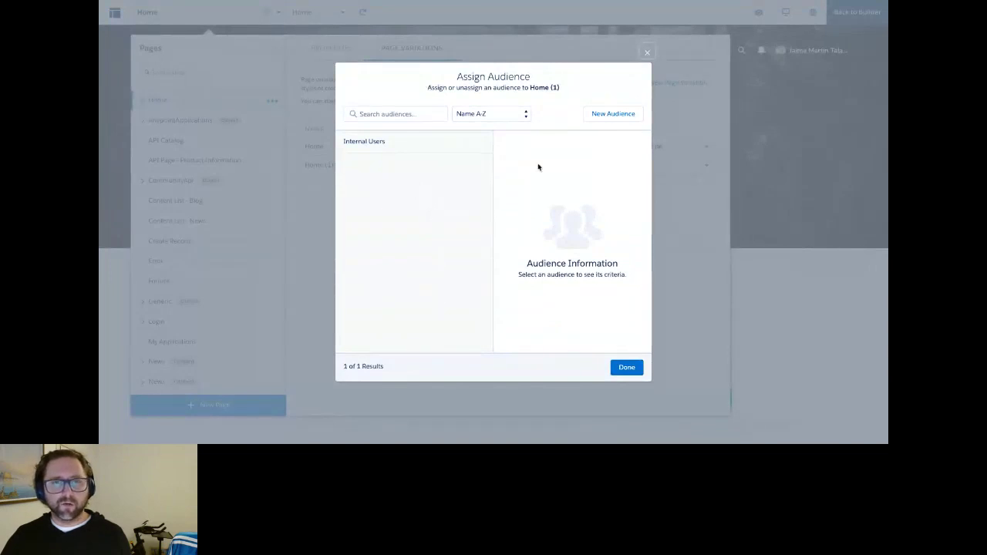
left_click(613, 113)
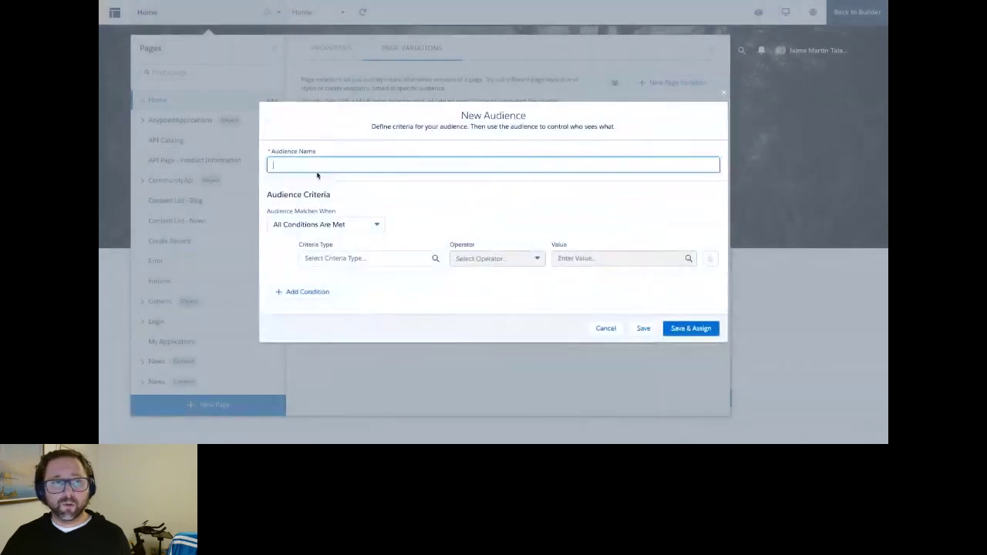
type("Spanish Users")
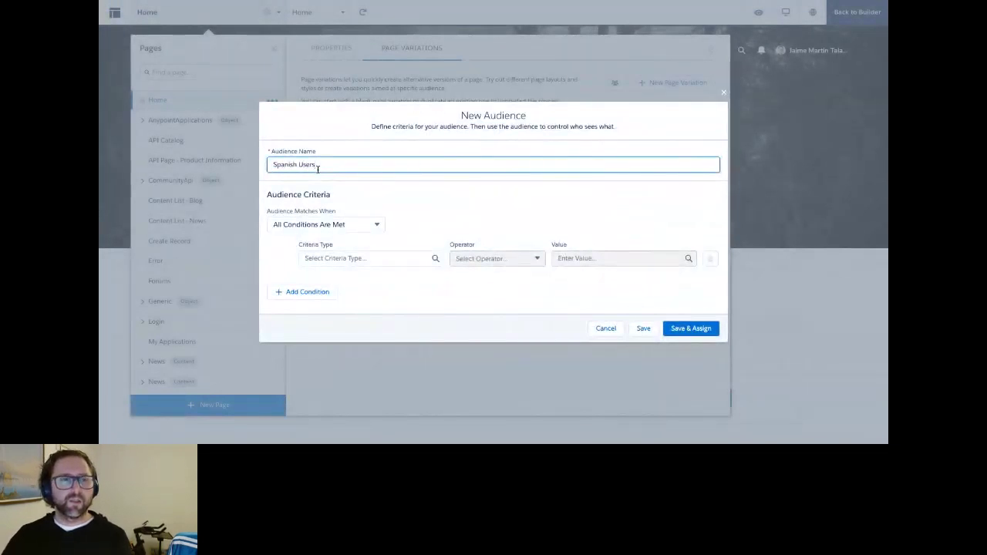
Step: Set the audience criterion to User > Language equals Spanish, and save and assign the audience to the variation
left_click(377, 259)
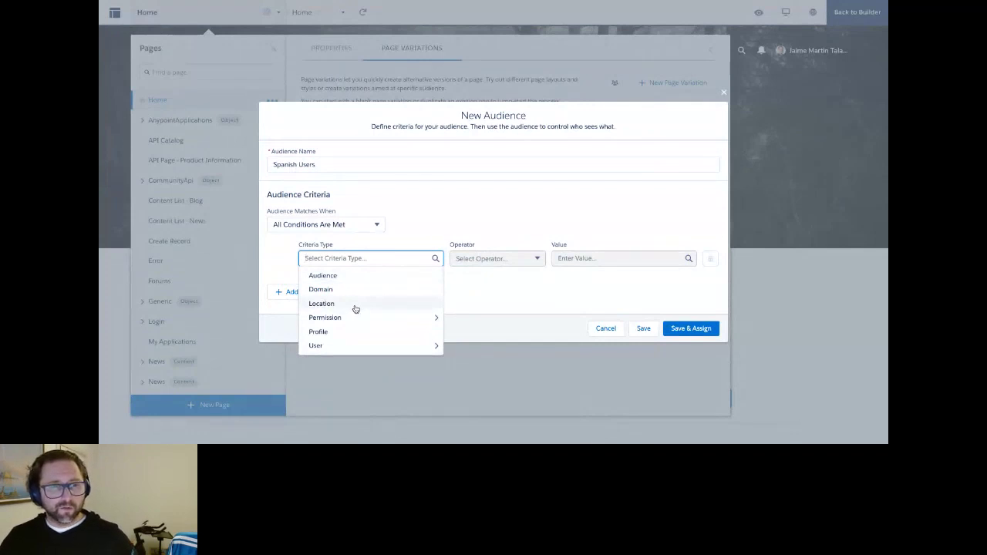
left_click(412, 346)
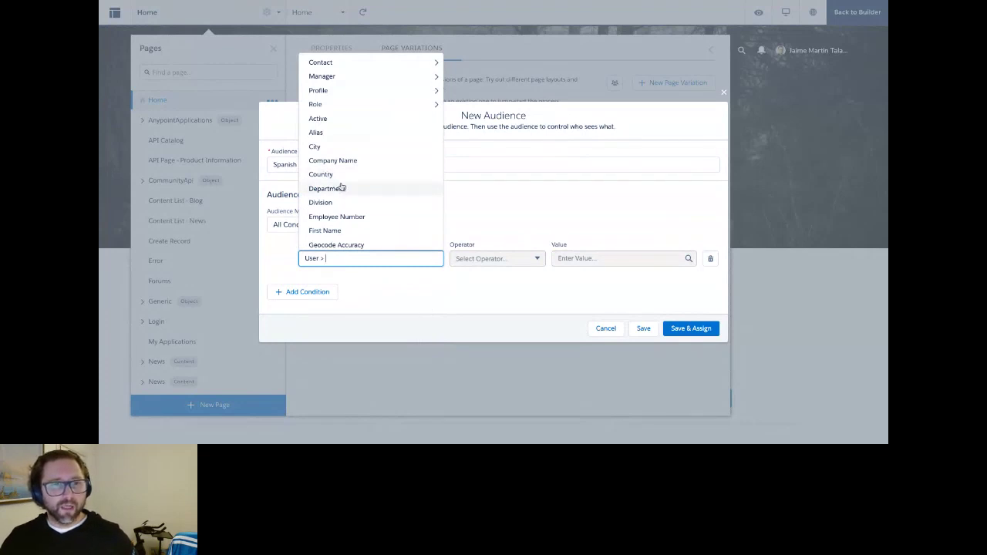
scroll(339, 188, "down", 3)
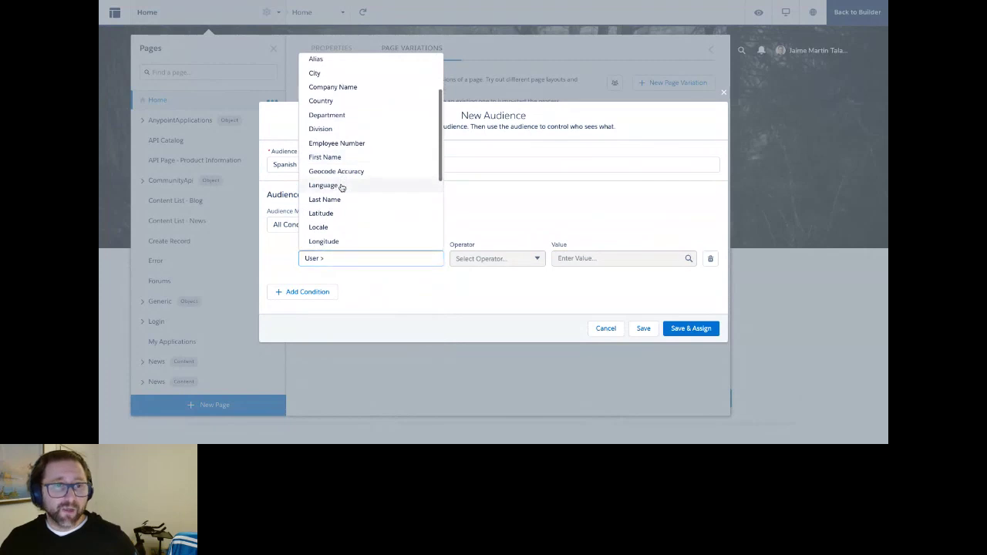
left_click(342, 187)
left_click(574, 258)
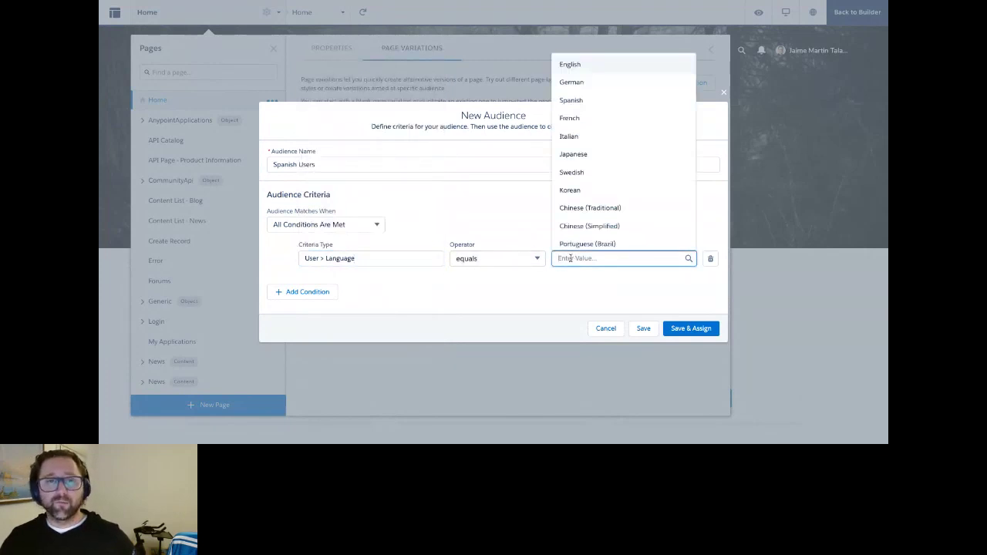
left_click(573, 101)
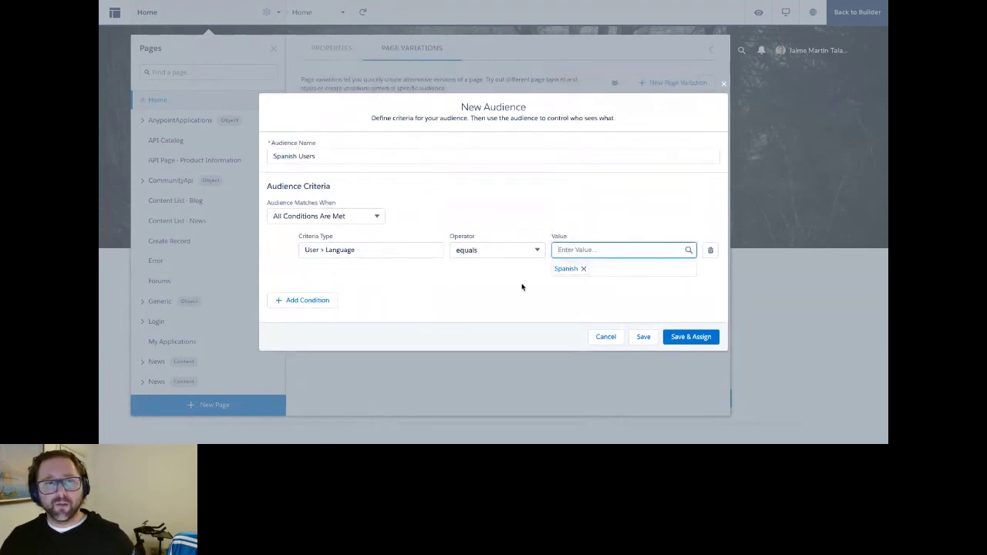
left_click(692, 339)
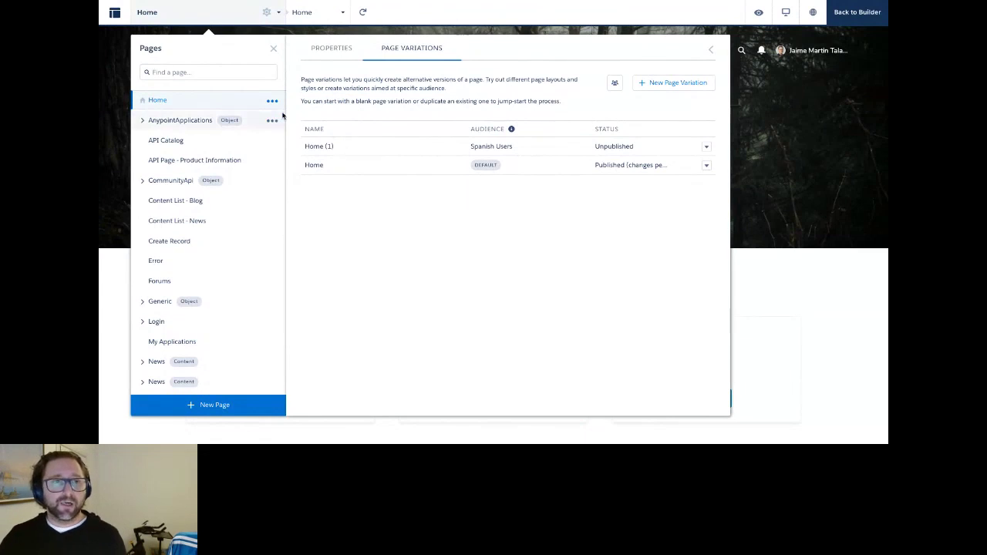
Step: Preview the Home (1) page variation, and switch away to the desktop
left_click(343, 12)
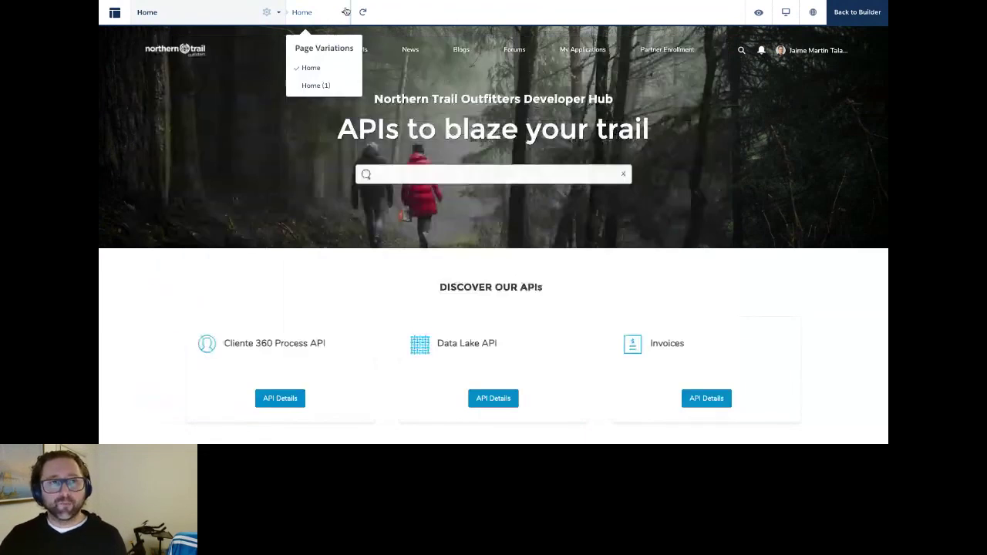
left_click(318, 85)
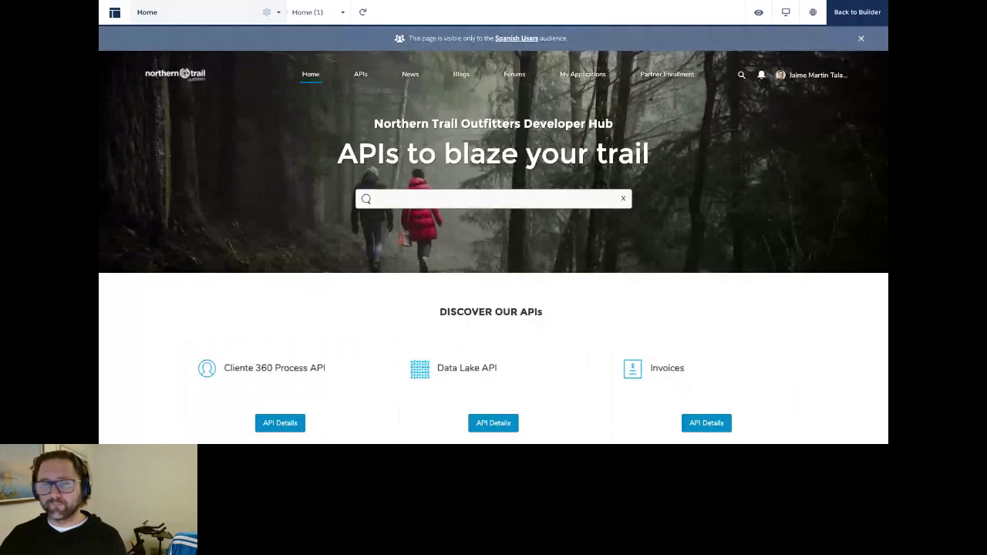
key("ctrl+Left")
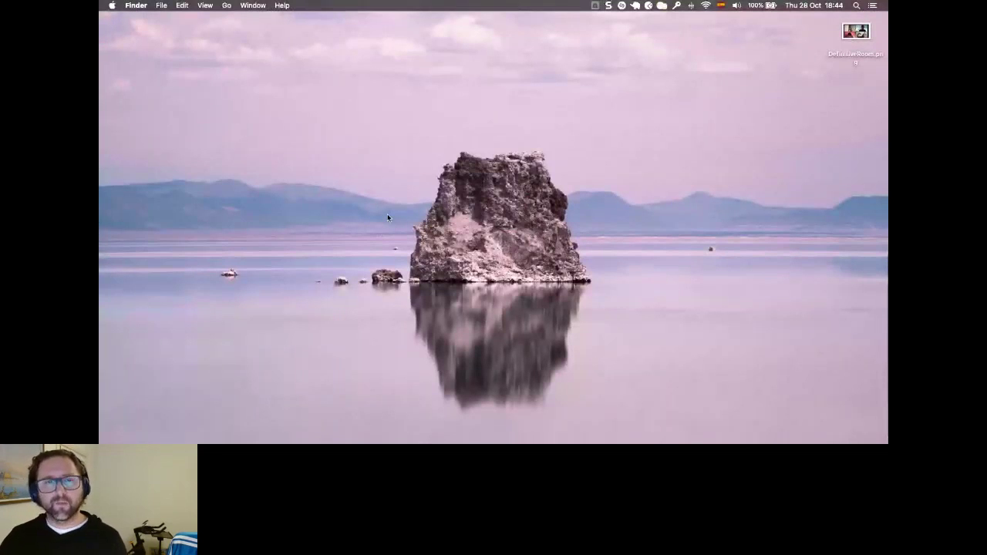
Step: Show the "In the meantime" slide of the presentation, and switch to API Community Manager in Chrome
key("ctrl+Right")
key("ctrl+Right")
key("Right")
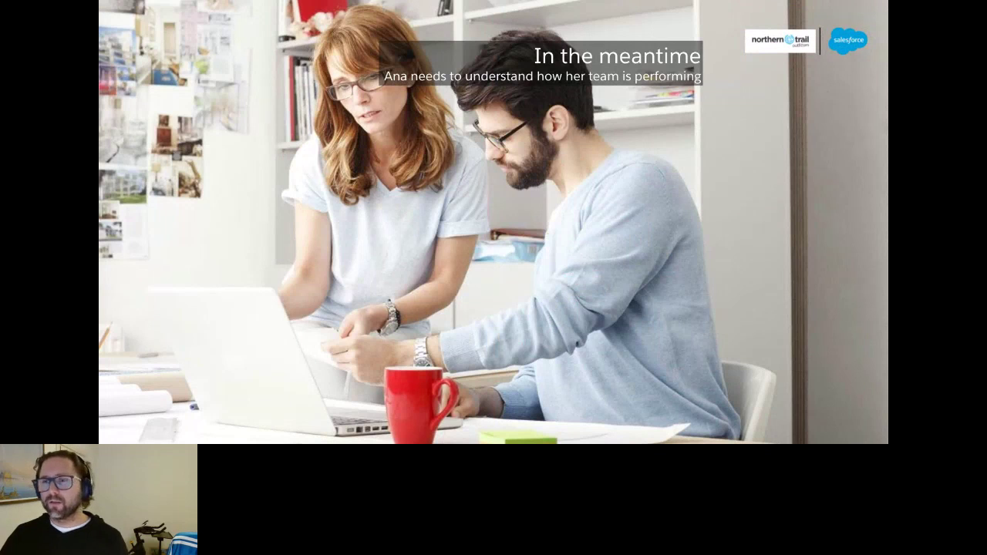
key("ctrl+Right")
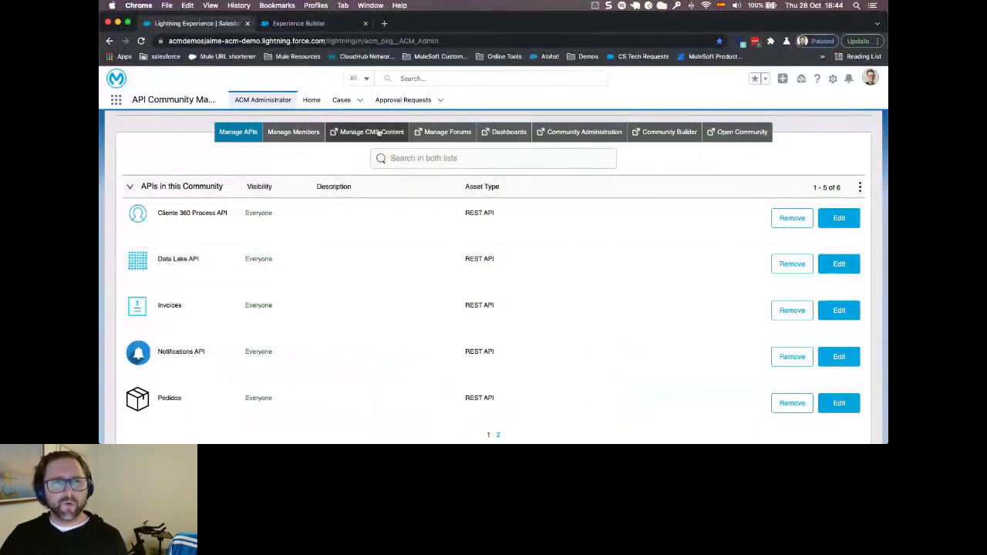
Step: View the approval requests awaiting action, and review the Approval Dashboard reports on the Home page
left_click(399, 99)
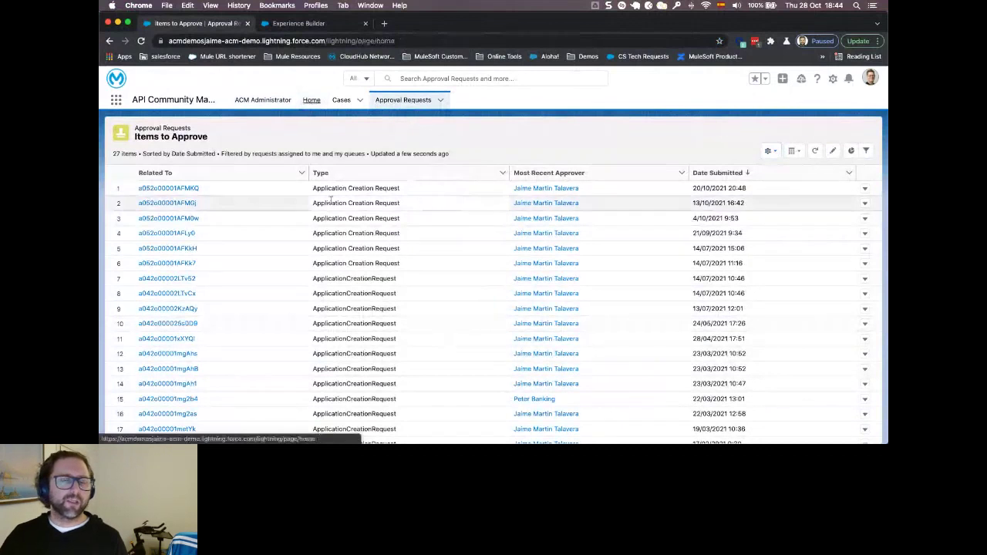
left_click(312, 100)
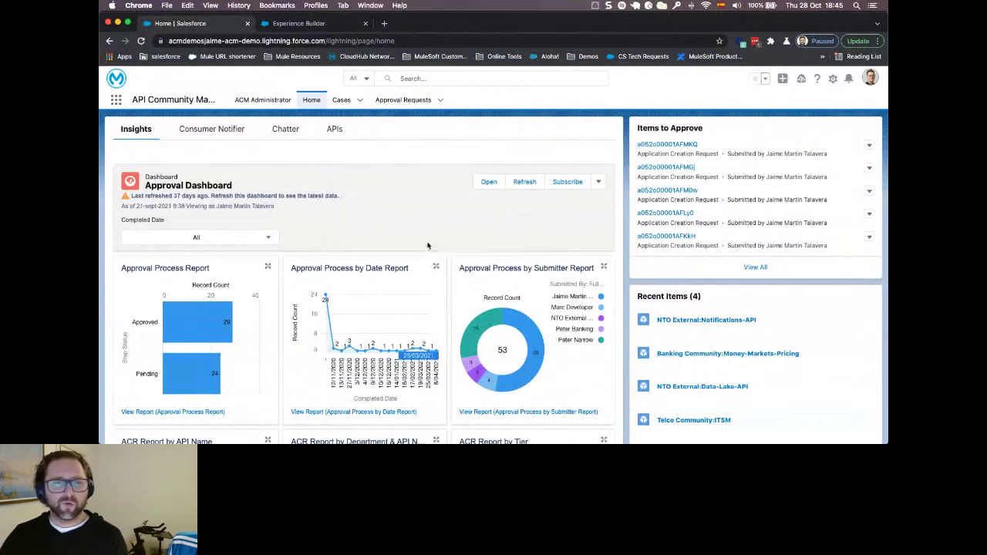
scroll(428, 246, "down", 1)
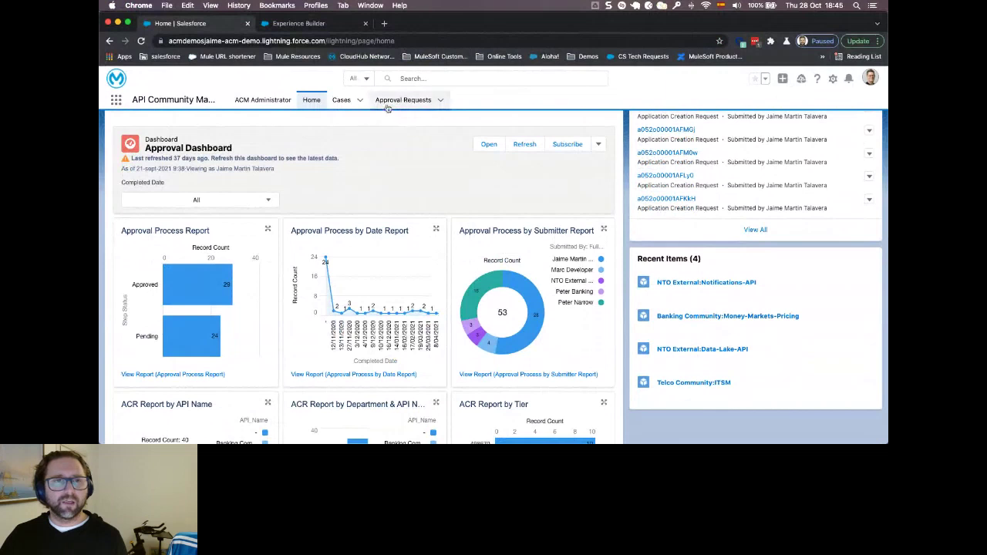
scroll(428, 192, "down", 1)
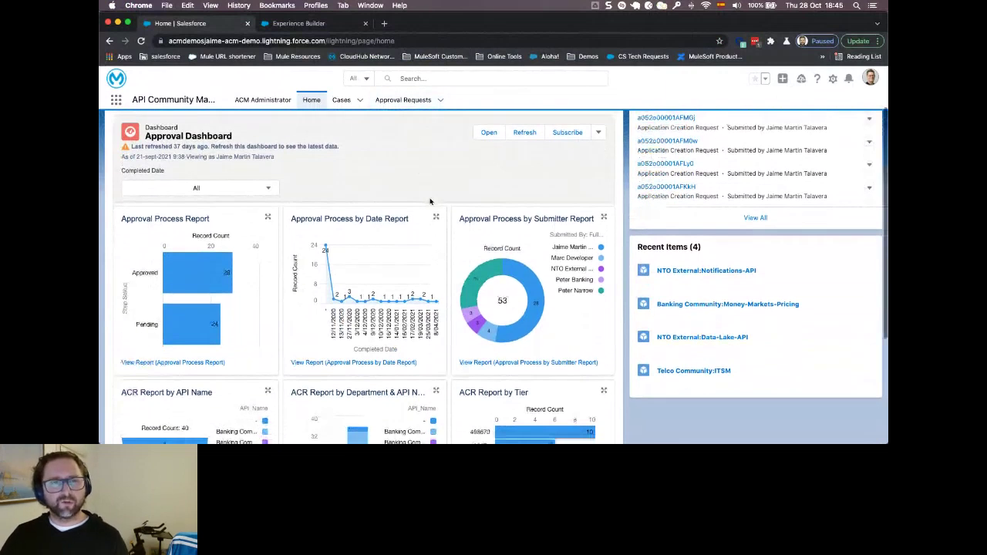
scroll(430, 202, "down", 5)
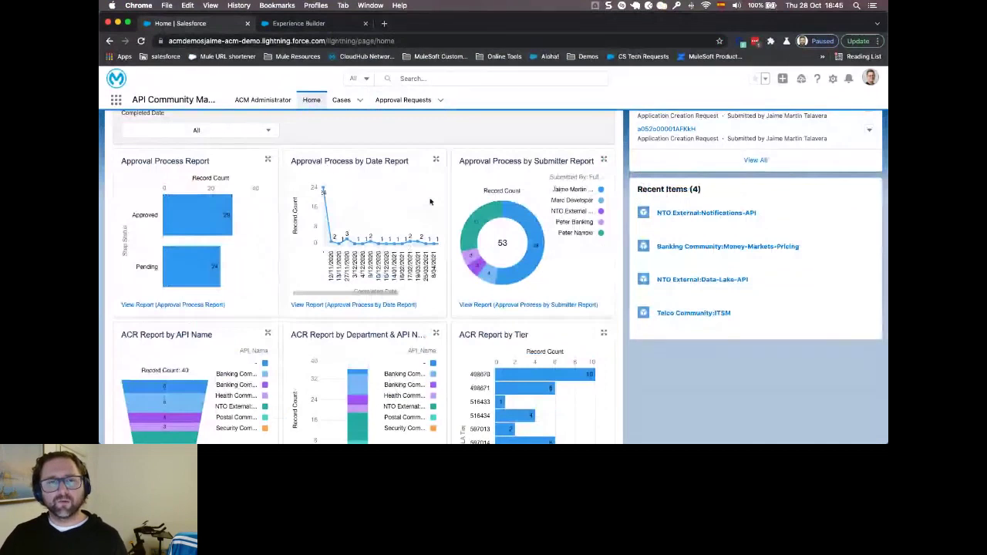